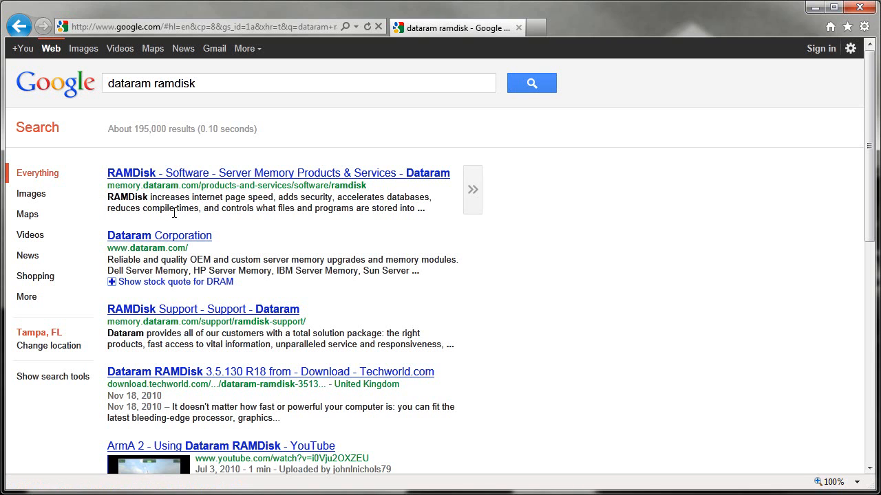
- Open Dataram's RAMDisk software page from the search results, view its download options, and minimize the browser
{"action": "left_click", "coordinate": [171, 173]}
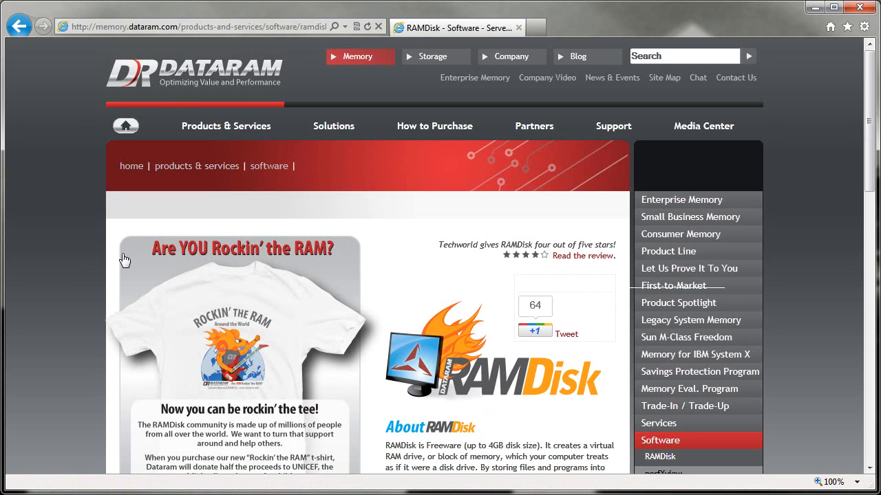
{"action": "left_click", "coordinate": [12, 28]}
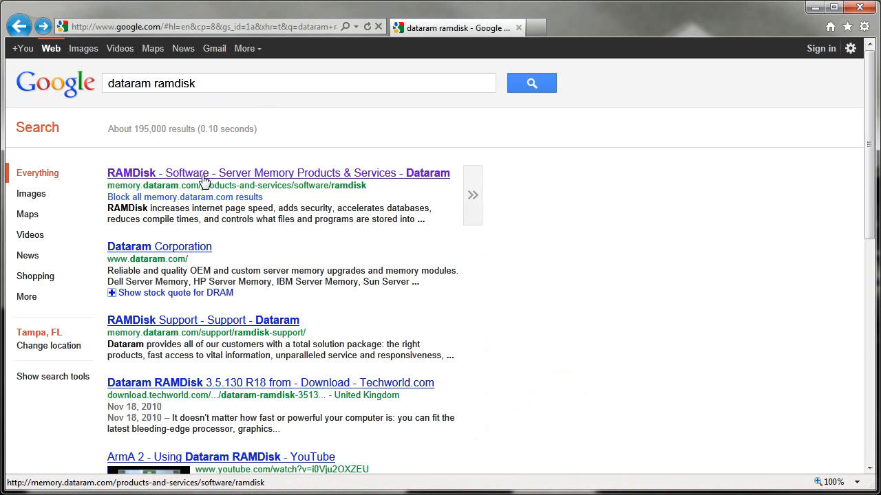
{"action": "left_click", "coordinate": [269, 172]}
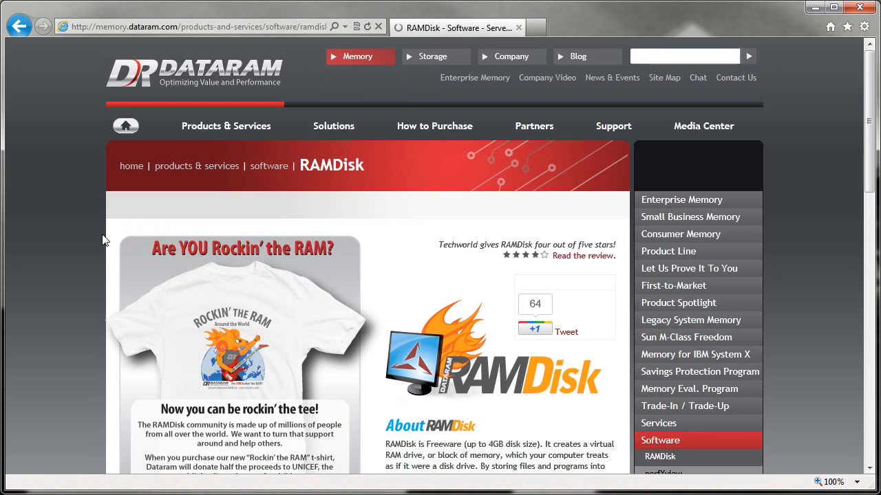
{"action": "scroll", "coordinate": [87, 248], "scroll_direction": "down", "scroll_amount": 4}
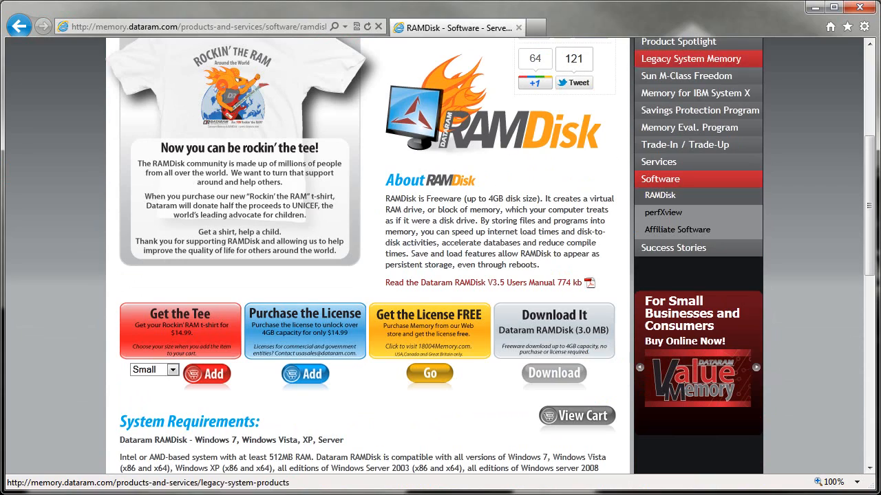
{"action": "left_click", "coordinate": [815, 7]}
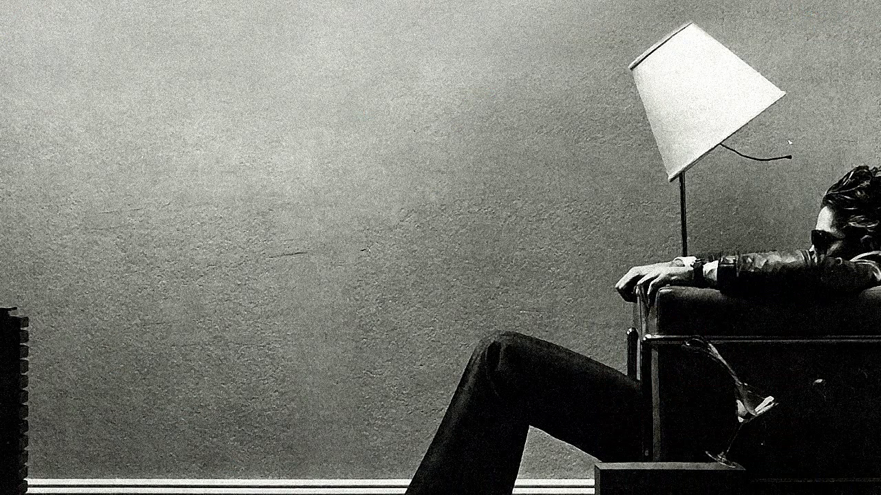
- Switch to the Dataram RAMDisk Configuration Utility and examine the disk size setting
{"action": "left_click", "coordinate": [225, 494]}
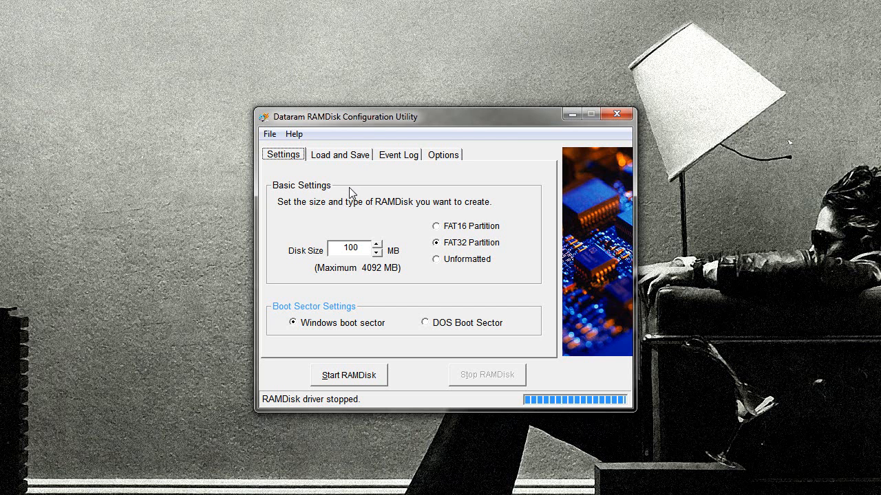
{"action": "double_click", "coordinate": [348, 248]}
{"action": "left_click", "coordinate": [339, 251]}
{"action": "left_click_drag", "start_coordinate": [339, 249], "coordinate": [380, 251]}
{"action": "left_click", "coordinate": [346, 253]}
- Review the RAMDisk's load and save settings, disk label and timeout options, and return to the basic settings
{"action": "left_click", "coordinate": [344, 158]}
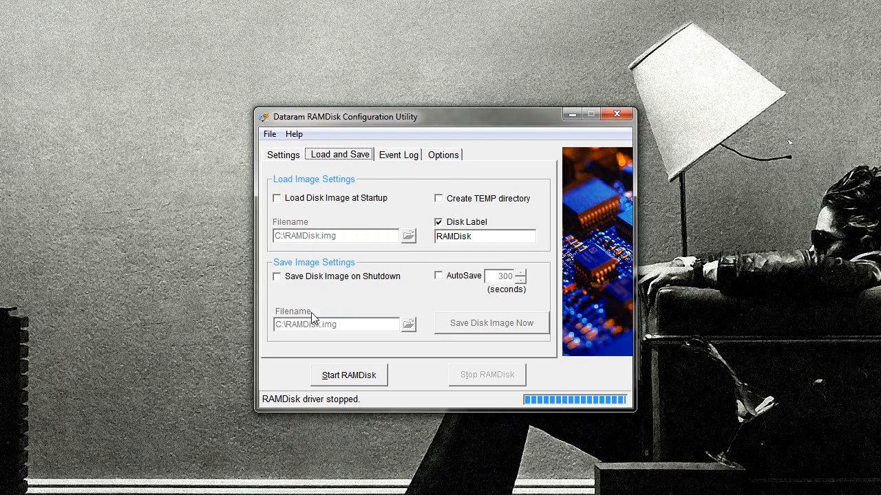
{"action": "double_click", "coordinate": [491, 236]}
{"action": "left_click", "coordinate": [480, 236]}
{"action": "left_click", "coordinate": [418, 161]}
{"action": "left_click", "coordinate": [443, 159]}
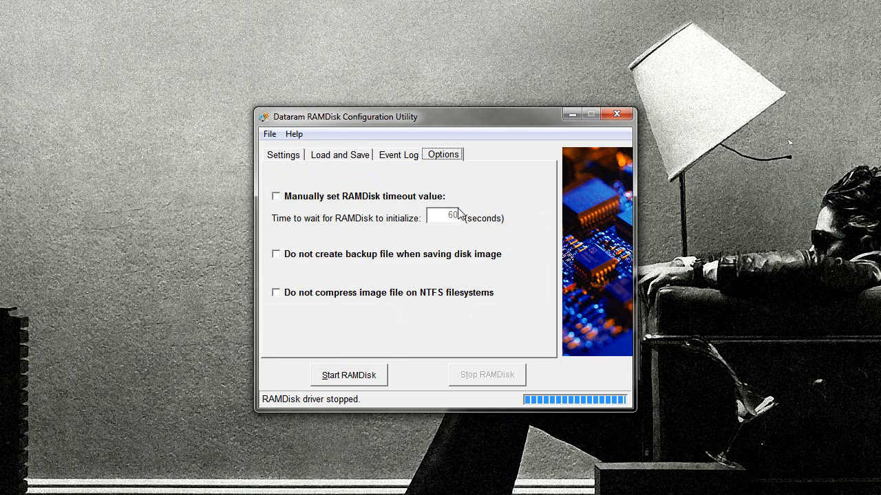
{"action": "left_click", "coordinate": [296, 158]}
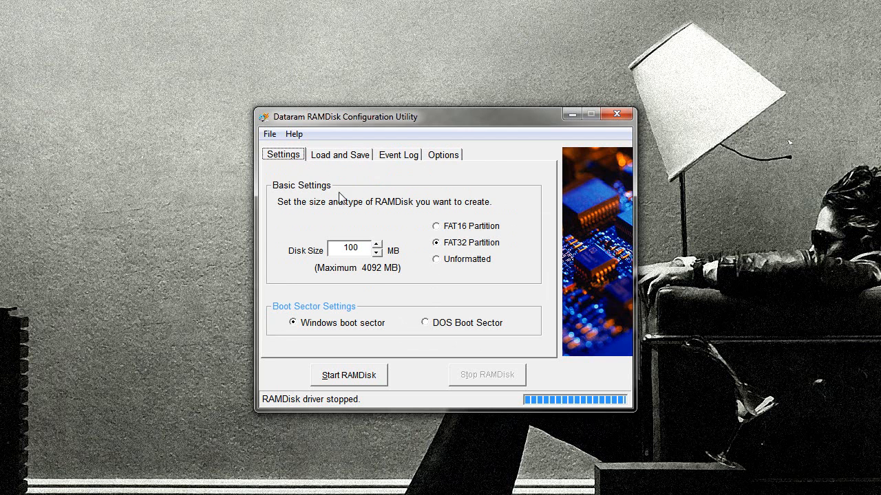
- Start the 100 MB FAT32 RAMDisk and check its drive among the computer's hard disks
{"action": "left_click", "coordinate": [349, 375]}
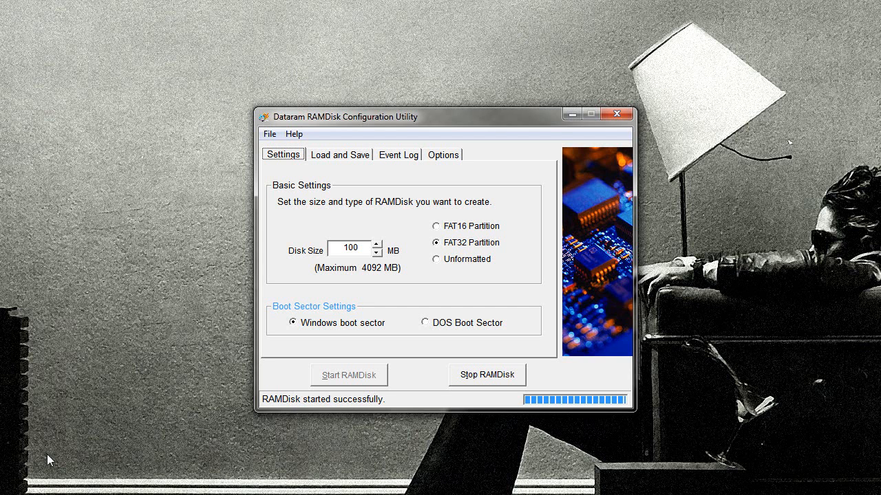
{"action": "key", "text": "super+e"}
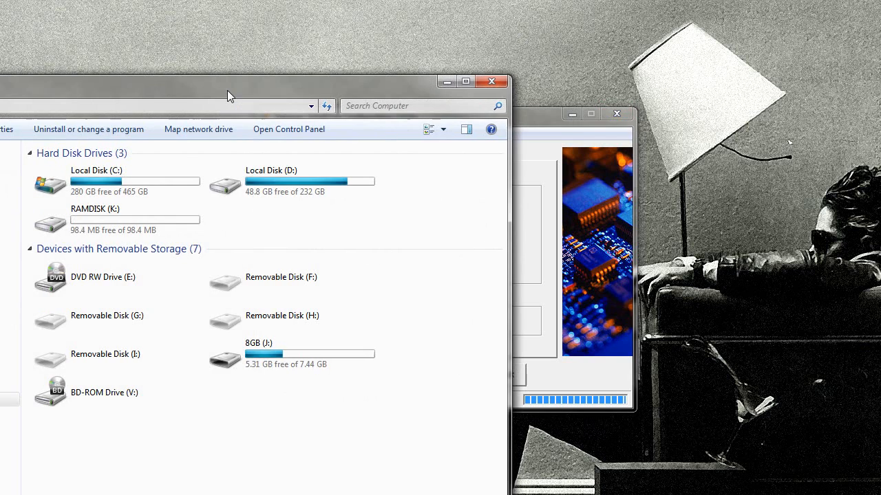
{"action": "left_click_drag", "start_coordinate": [228, 90], "coordinate": [383, 55]}
{"action": "left_click", "coordinate": [265, 181]}
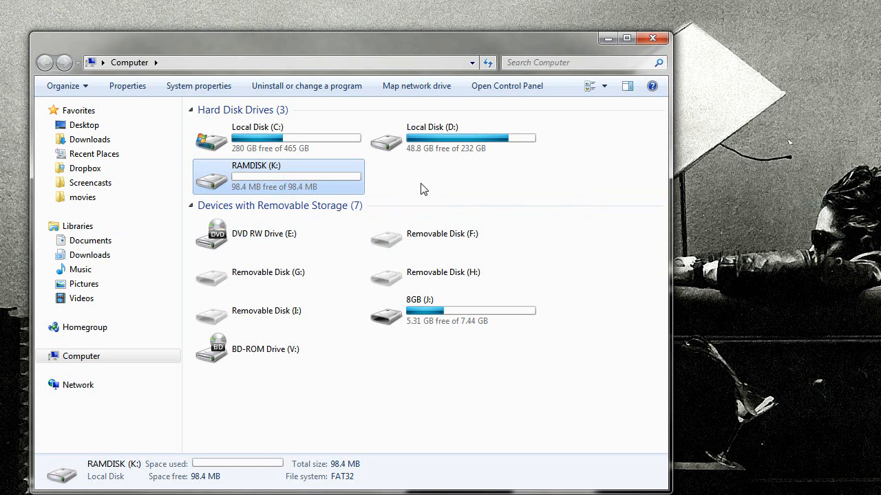
{"action": "left_click", "coordinate": [607, 39]}
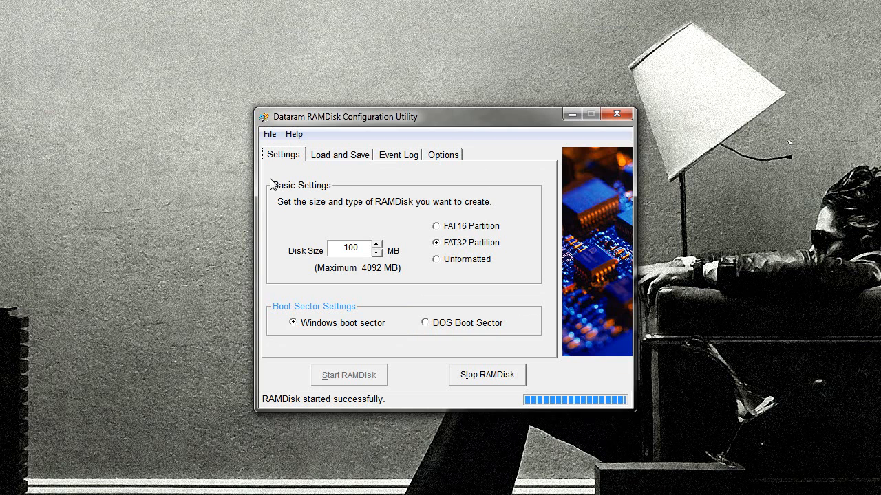
- Launch the Firefox profile manager with the Run command "firefox -p" and minimize the RAMDisk utility
{"action": "left_click_drag", "start_coordinate": [0, 464], "coordinate": [308, 304]}
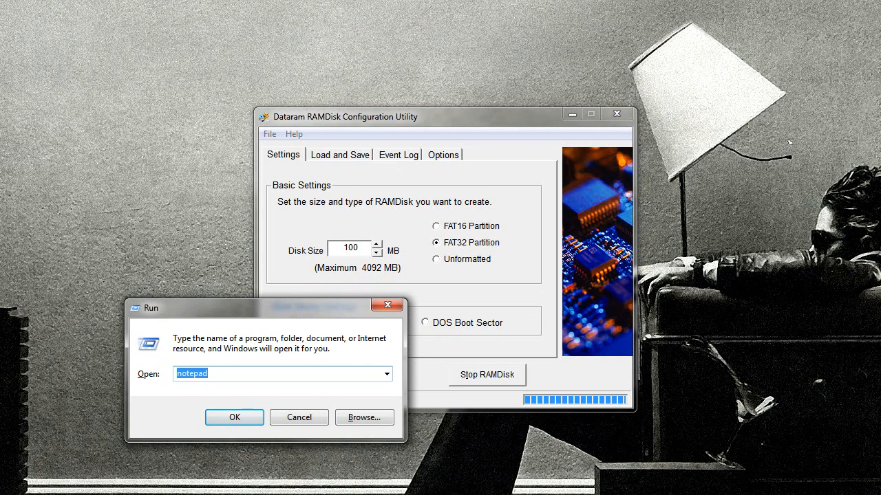
{"action": "left_click", "coordinate": [0, 494]}
{"action": "left_click", "coordinate": [253, 374]}
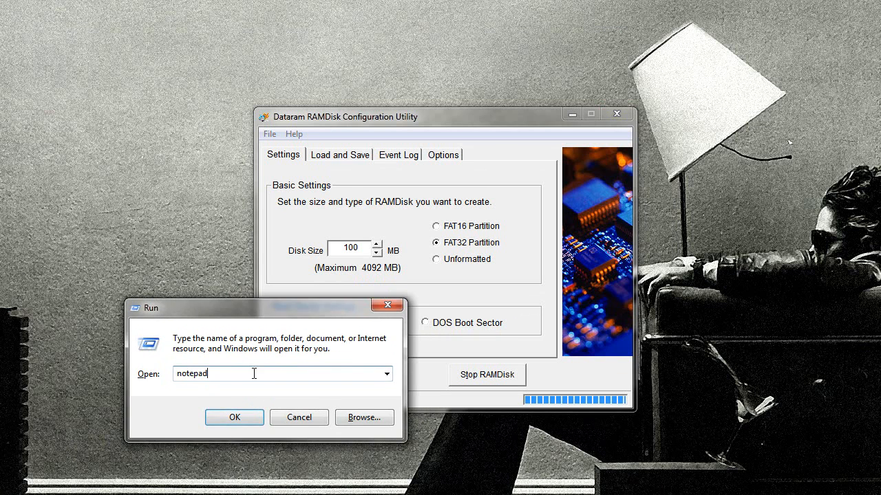
{"action": "double_click", "coordinate": [238, 372]}
{"action": "type", "text": "firefox -p"}
{"action": "left_click", "coordinate": [232, 417]}
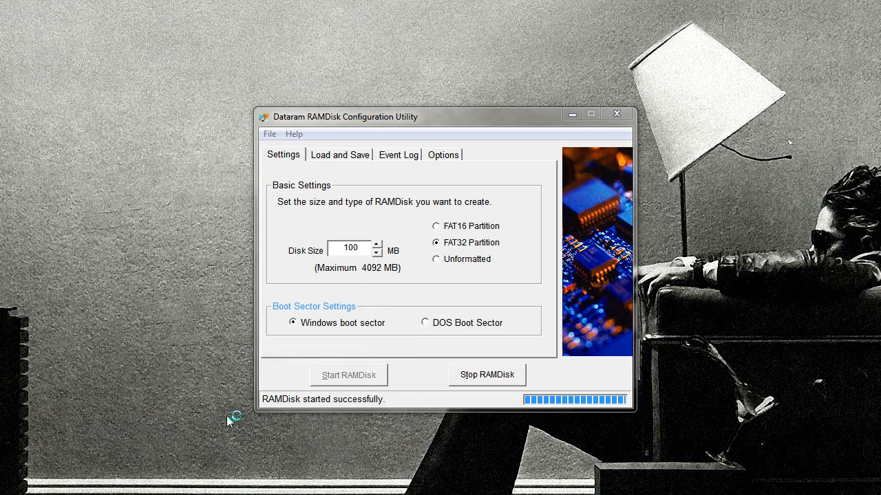
{"action": "left_click", "coordinate": [571, 114]}
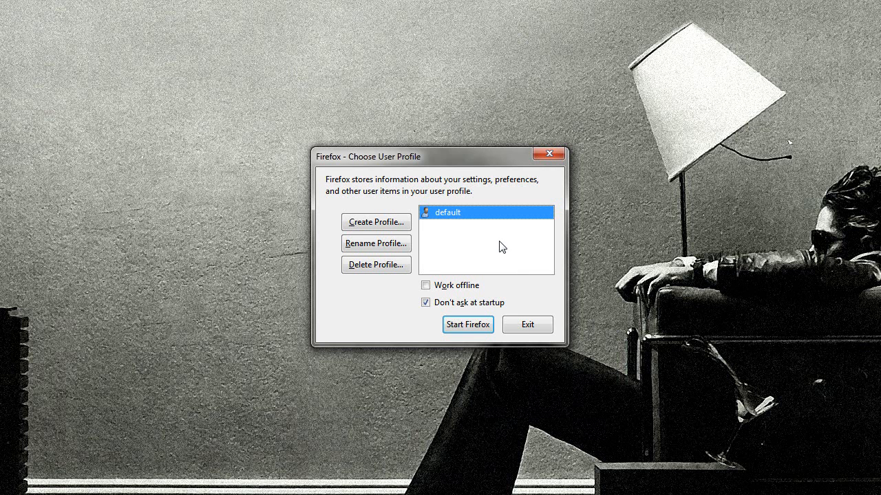
- Begin creating a new Firefox profile and name it "ramdisk"
{"action": "left_click", "coordinate": [377, 225]}
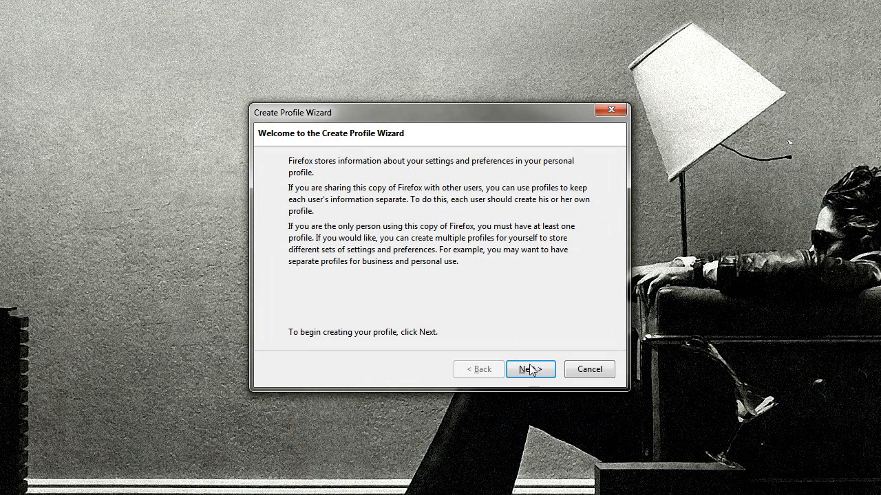
{"action": "left_click", "coordinate": [530, 369]}
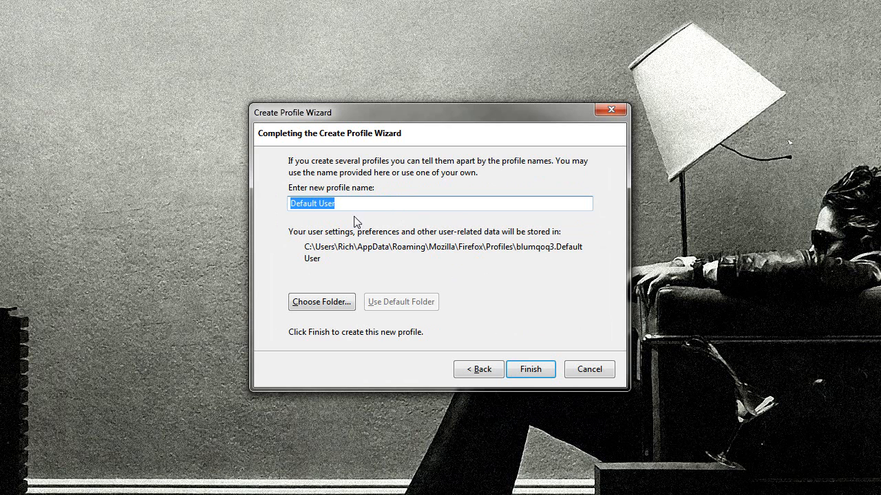
{"action": "type", "text": "ramdisk"}
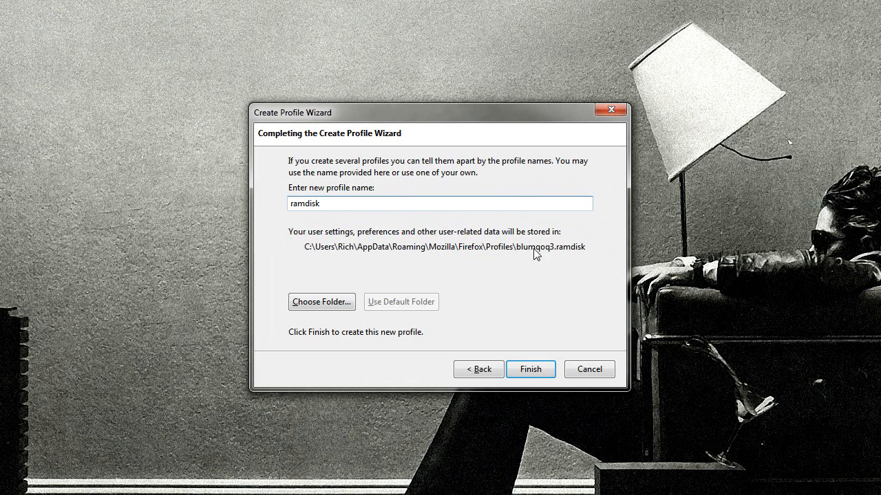
{"action": "left_click", "coordinate": [321, 301]}
{"action": "double_click", "coordinate": [402, 346]}
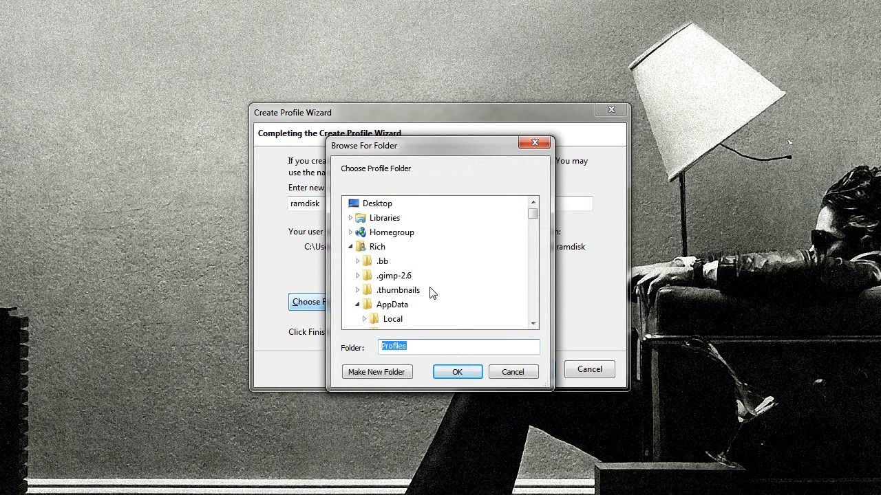
{"action": "left_click", "coordinate": [515, 372]}
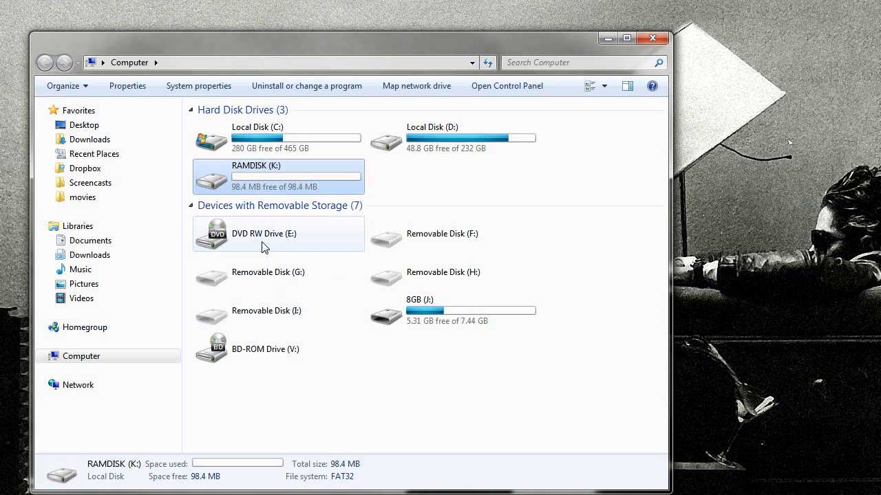
- Create a folder named "firefox" on the RAMDISK (K:) drive and return to the profile wizard
{"action": "double_click", "coordinate": [267, 176]}
{"action": "right_click", "coordinate": [272, 153]}
{"action": "mouse_move", "coordinate": [364, 353]}
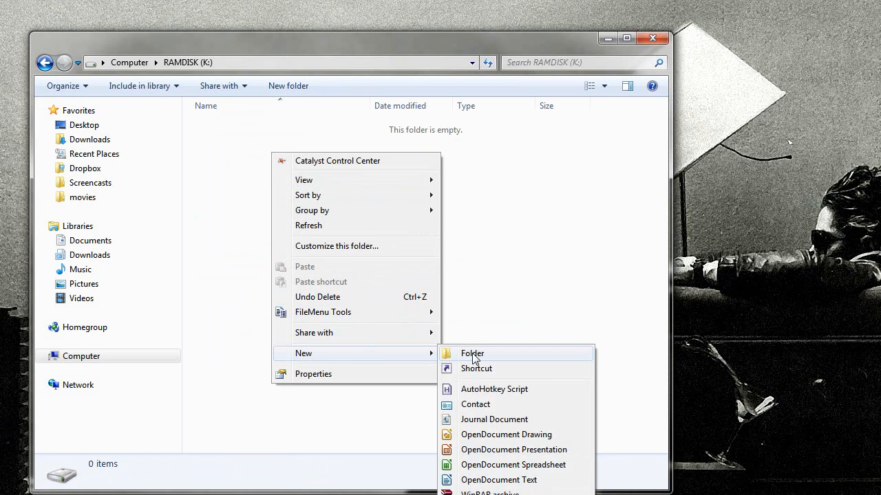
{"action": "left_click", "coordinate": [472, 356]}
{"action": "type", "text": "firefox"}
{"action": "key", "text": "Return"}
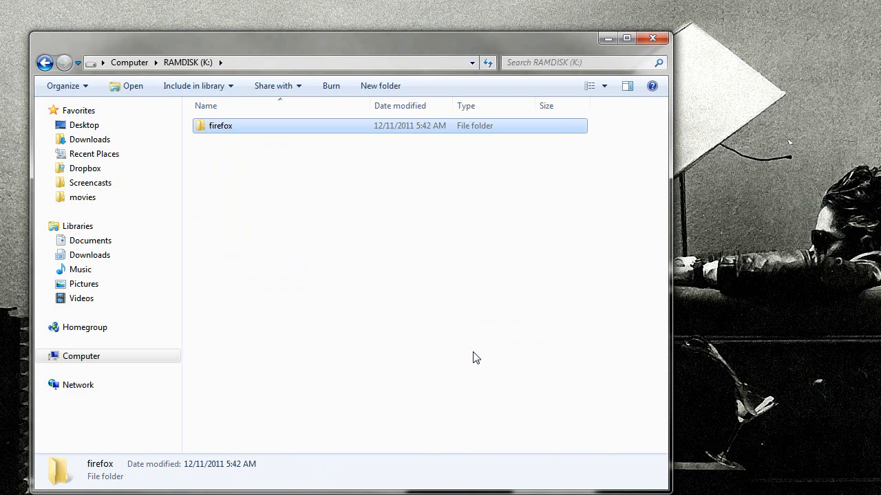
{"action": "left_click", "coordinate": [603, 40]}
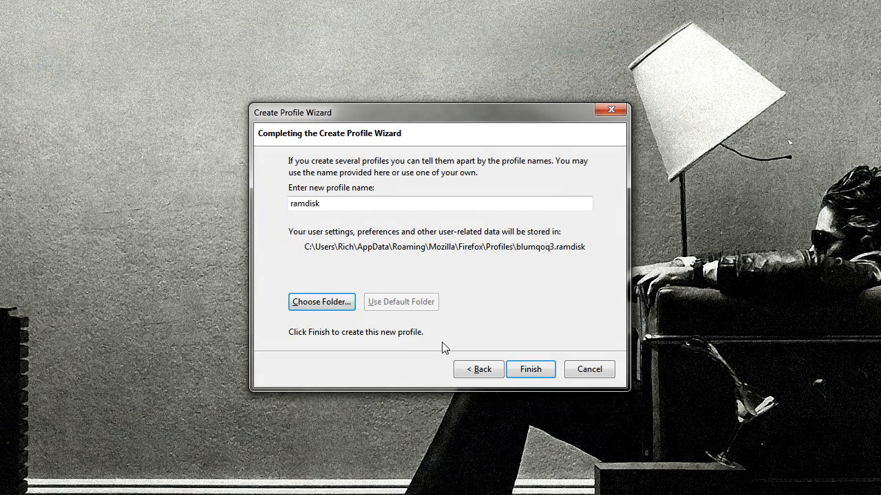
- Set the ramdisk profile's storage folder to k:\firefox and finish creating the profile
{"action": "left_click", "coordinate": [322, 304]}
{"action": "double_click", "coordinate": [418, 346]}
{"action": "type", "text": "k"}
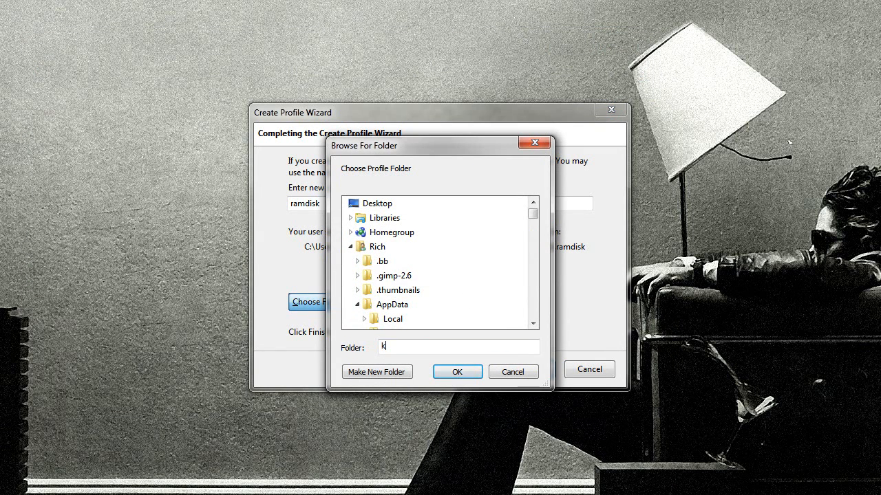
{"action": "type", "text": ":\\firefox"}
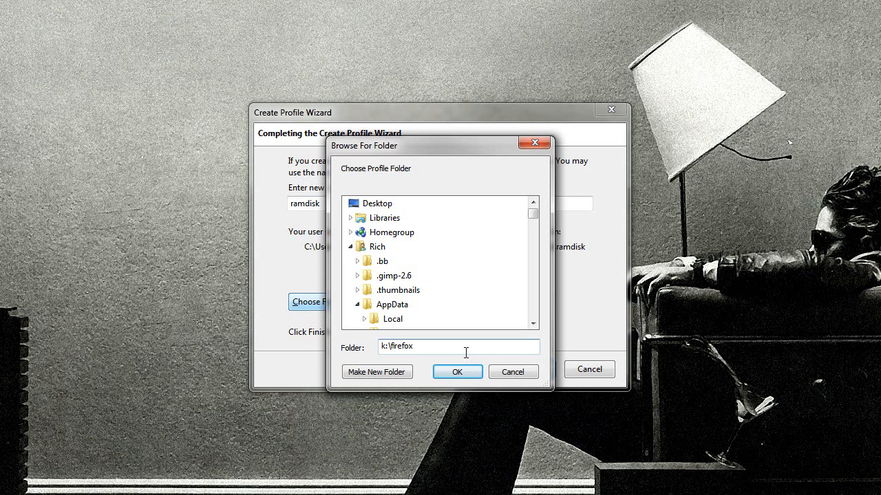
{"action": "left_click", "coordinate": [447, 372]}
{"action": "left_click", "coordinate": [444, 373]}
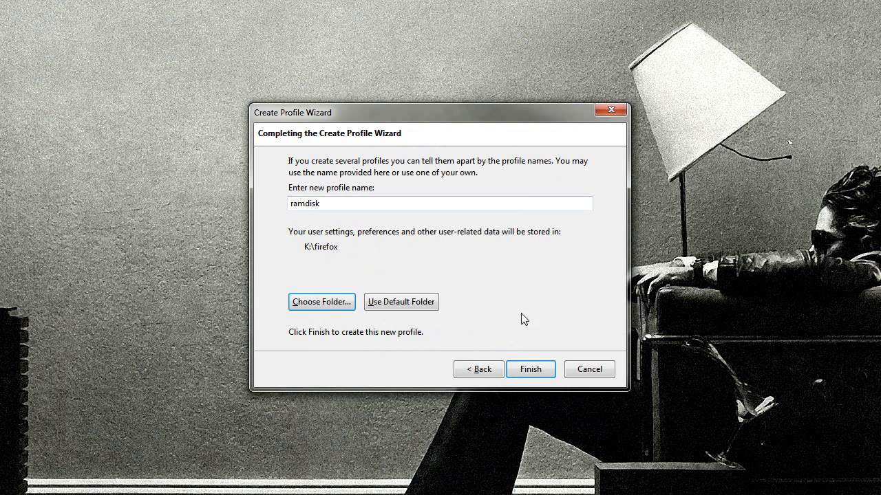
{"action": "left_click", "coordinate": [529, 367]}
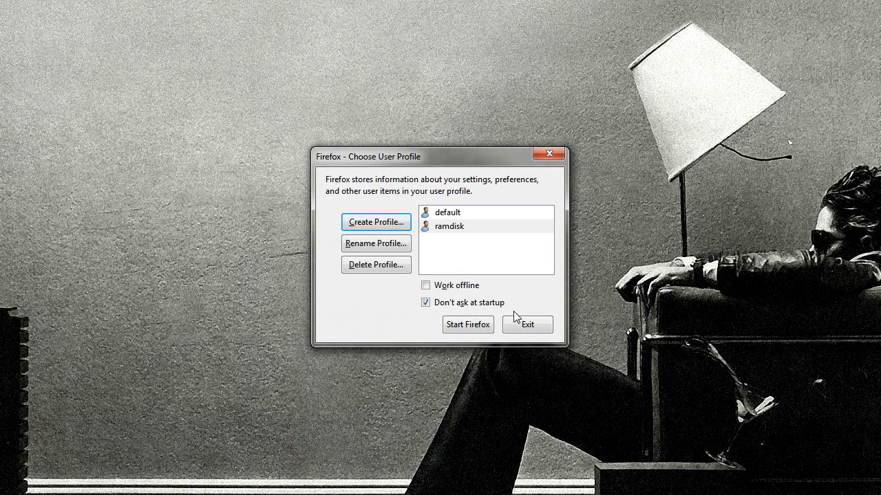
- Turn off "Don't ask at startup" and start Firefox with the ramdisk profile
{"action": "left_click", "coordinate": [449, 229]}
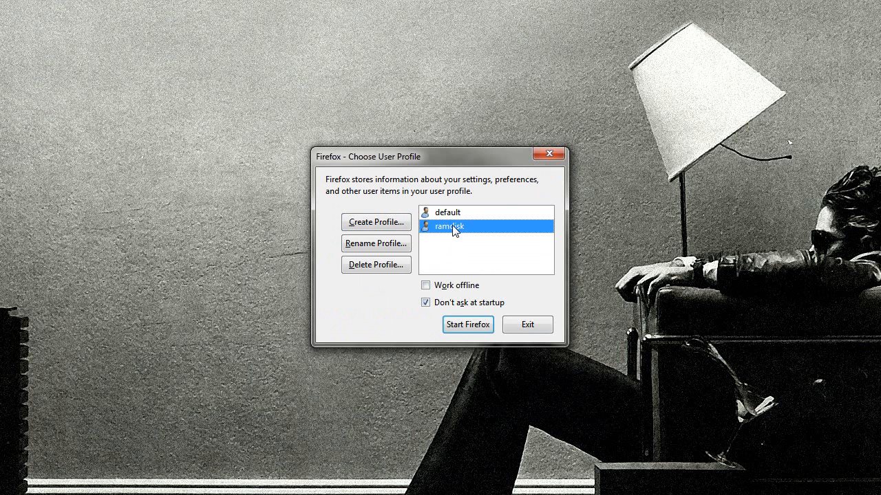
{"action": "left_click", "coordinate": [455, 304]}
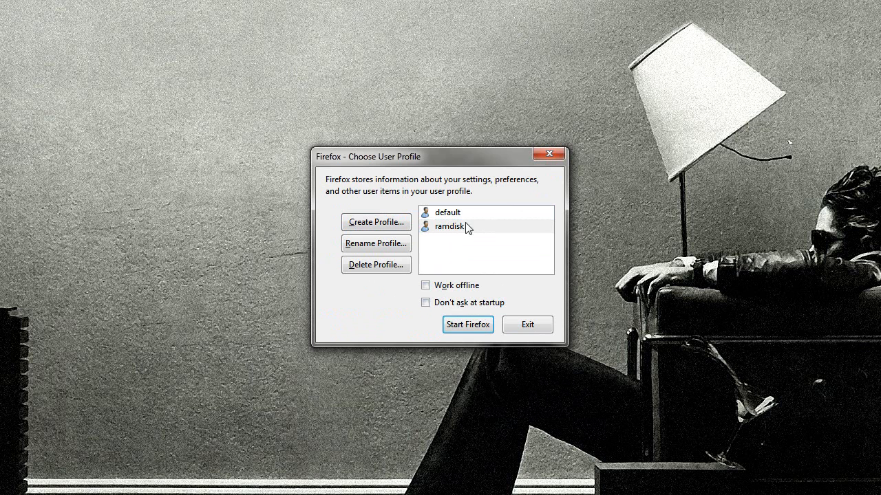
{"action": "left_click", "coordinate": [454, 228]}
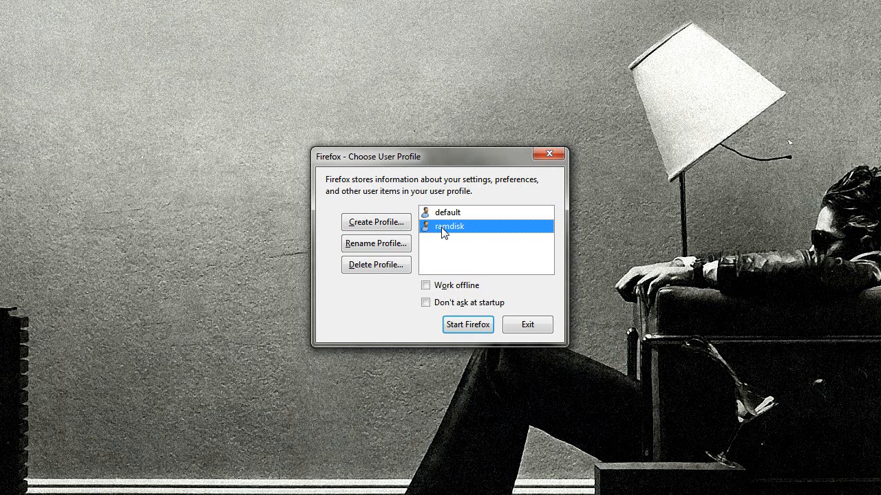
{"action": "mouse_move", "coordinate": [443, 232]}
{"action": "left_click", "coordinate": [426, 302]}
{"action": "left_click", "coordinate": [425, 304]}
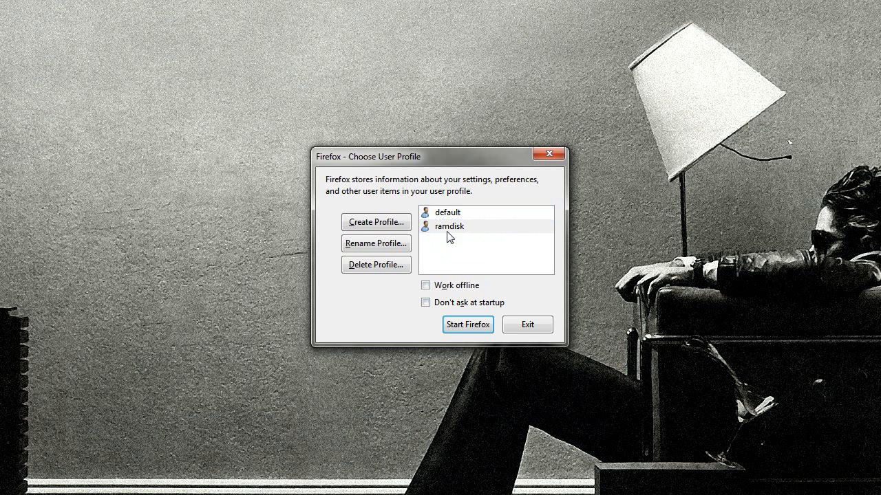
{"action": "left_click", "coordinate": [459, 325]}
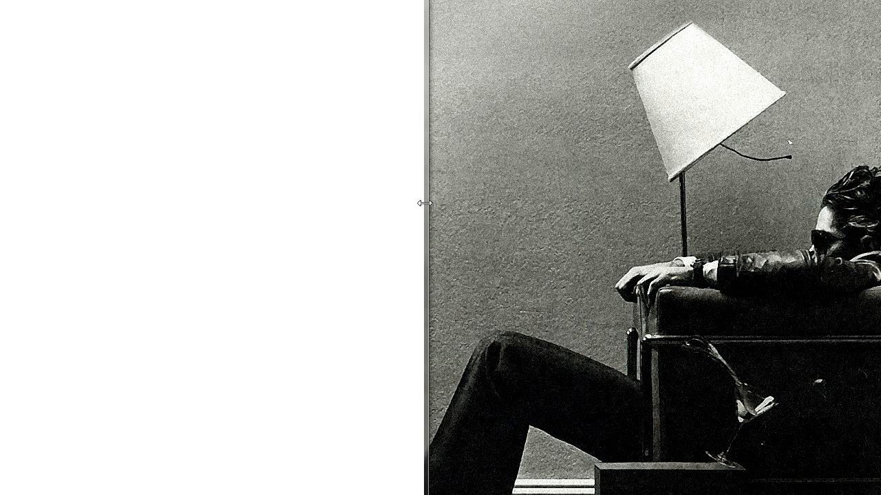
- Resize the Firefox window to the 1280x720 (720p) preset
{"action": "right_click", "coordinate": [281, 0]}
{"action": "mouse_move", "coordinate": [344, 0]}
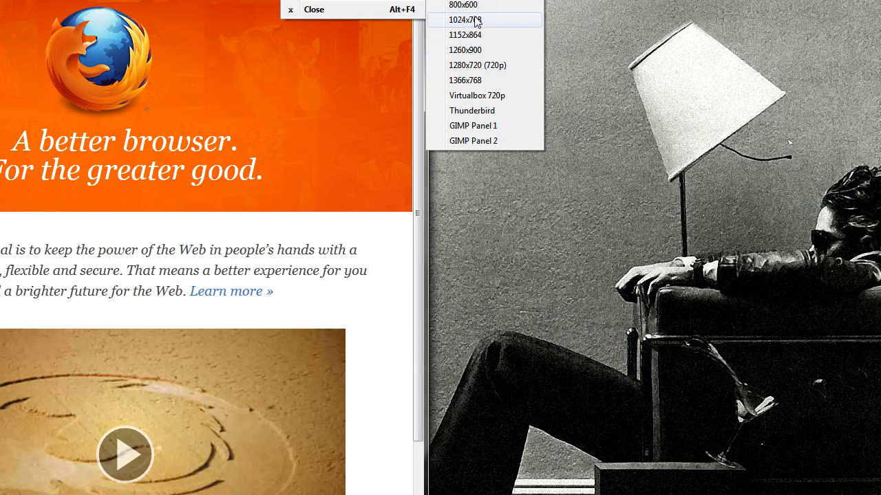
{"action": "left_click", "coordinate": [477, 64]}
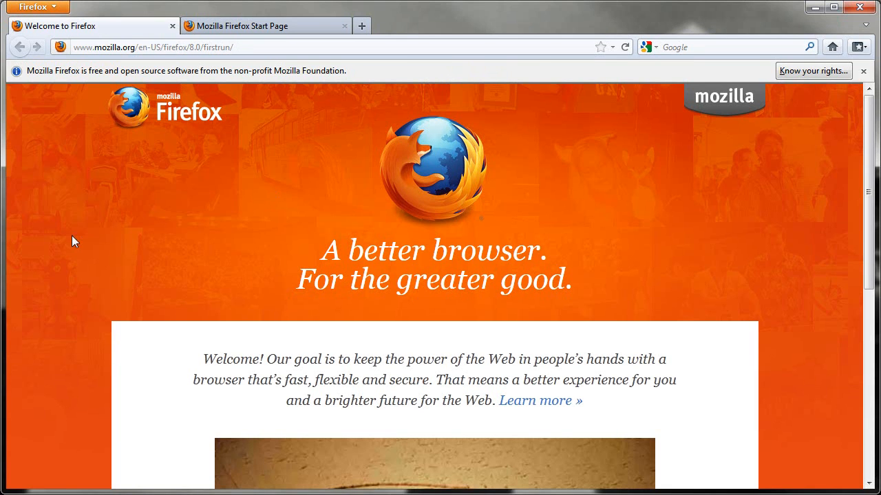
- View the About Firefox information and close it again
{"action": "left_click", "coordinate": [33, 9]}
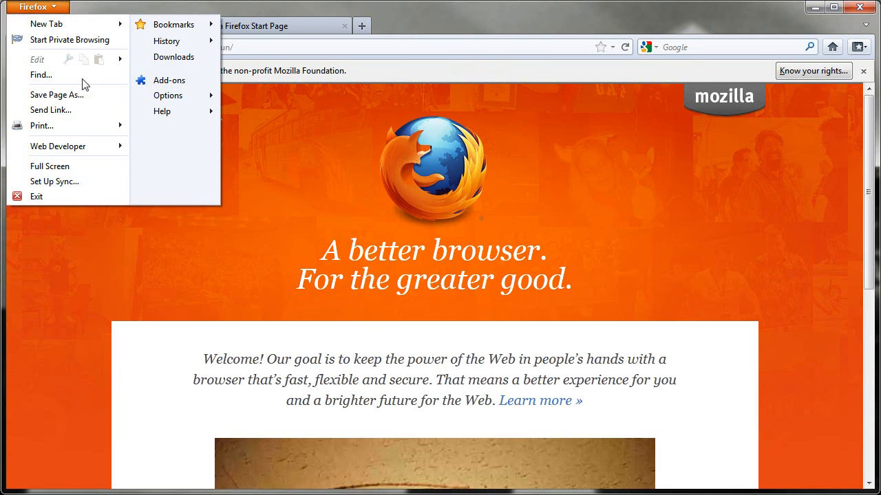
{"action": "mouse_move", "coordinate": [183, 115]}
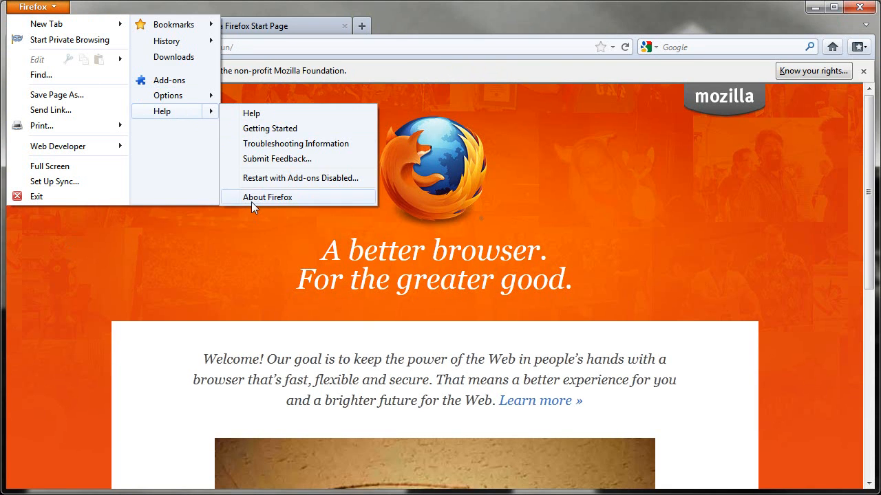
{"action": "left_click", "coordinate": [251, 201]}
{"action": "left_click", "coordinate": [640, 130]}
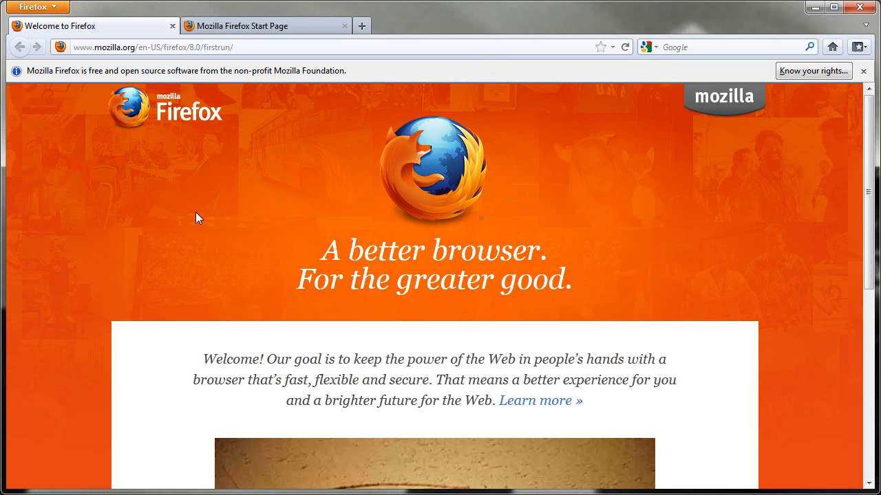
- Switch to Windows Explorer, look through the profile files in the firefox folder on RAMDISK (K:), and close the window
{"action": "key", "text": "alt+Tab"}
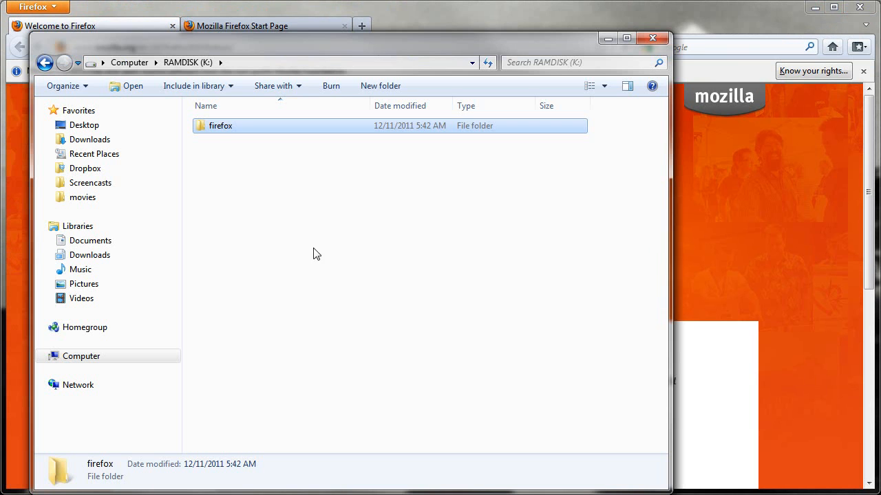
{"action": "double_click", "coordinate": [238, 127]}
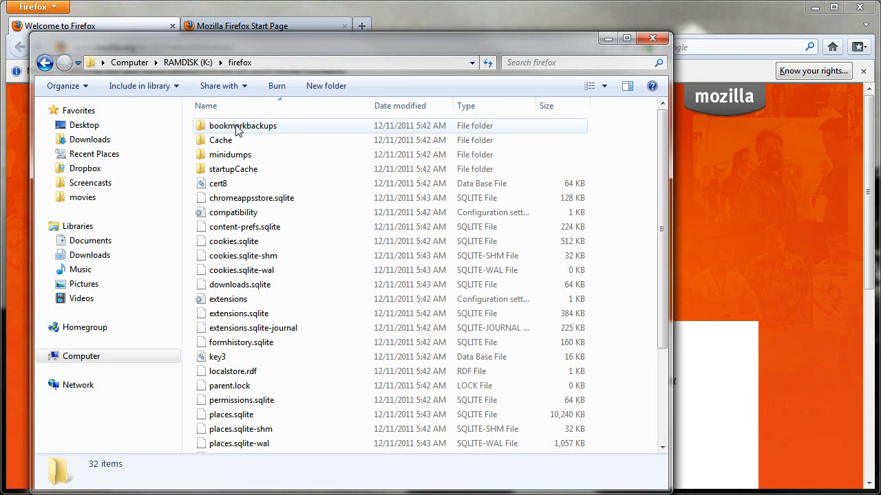
{"action": "left_click", "coordinate": [234, 213]}
{"action": "scroll", "coordinate": [234, 227], "scroll_direction": "down", "scroll_amount": 3}
{"action": "scroll", "coordinate": [234, 227], "scroll_direction": "up", "scroll_amount": 3}
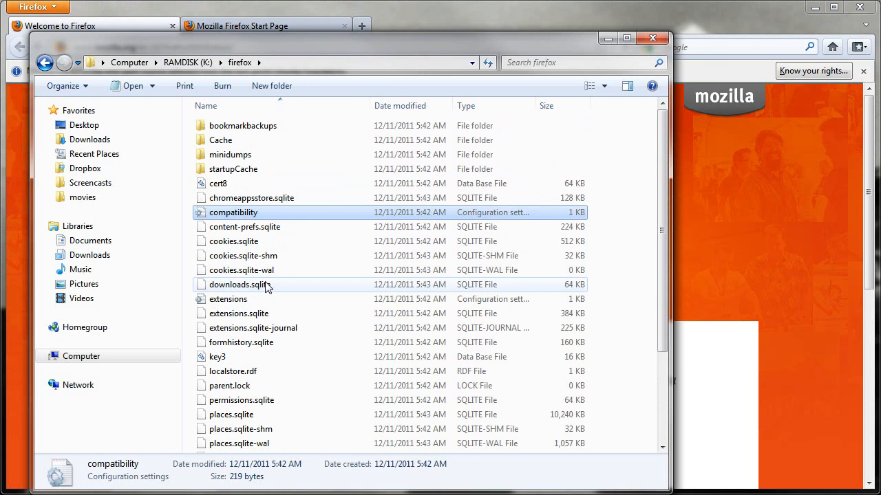
{"action": "left_click", "coordinate": [237, 126]}
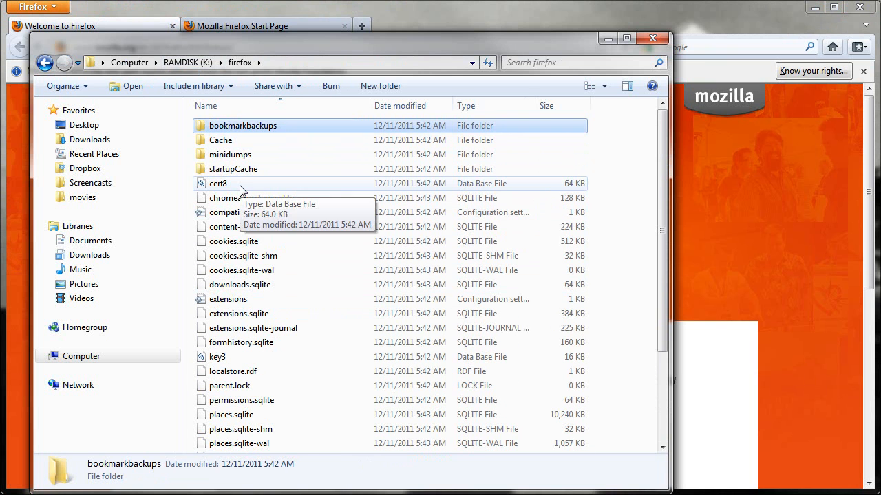
{"action": "left_click", "coordinate": [652, 39]}
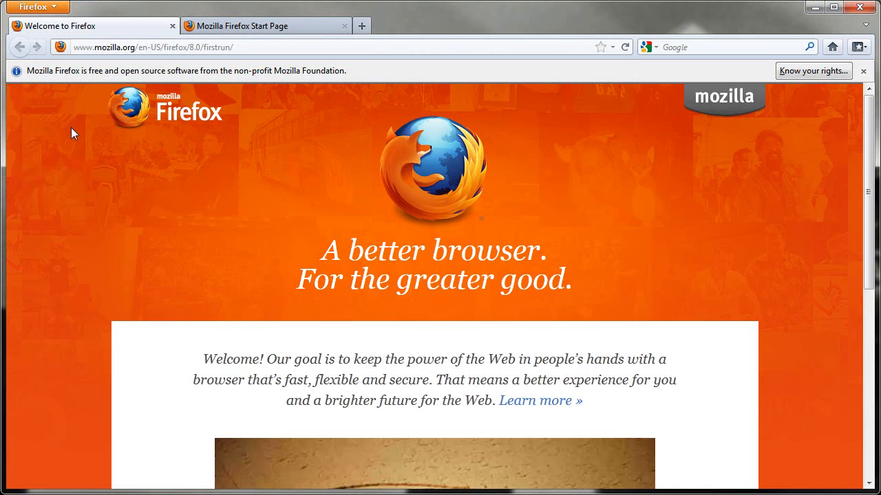
- Dismiss the rights notice, then override Firefox's automatic cache management and limit the cache to 75 MB of space
{"action": "left_click", "coordinate": [863, 71]}
{"action": "left_click", "coordinate": [34, 7]}
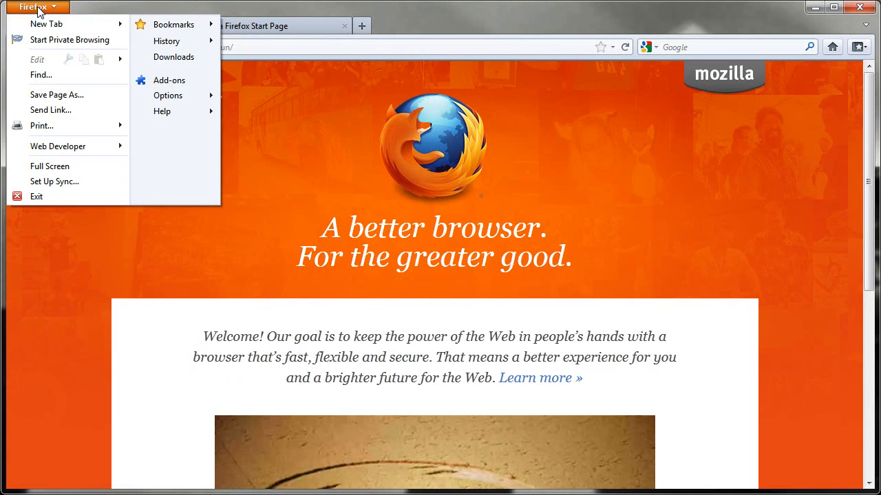
{"action": "left_click", "coordinate": [172, 94]}
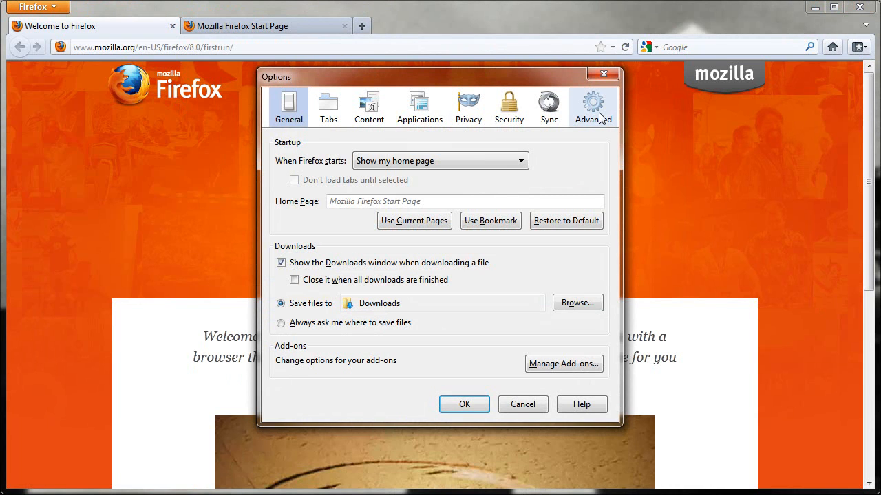
{"action": "left_click", "coordinate": [596, 110]}
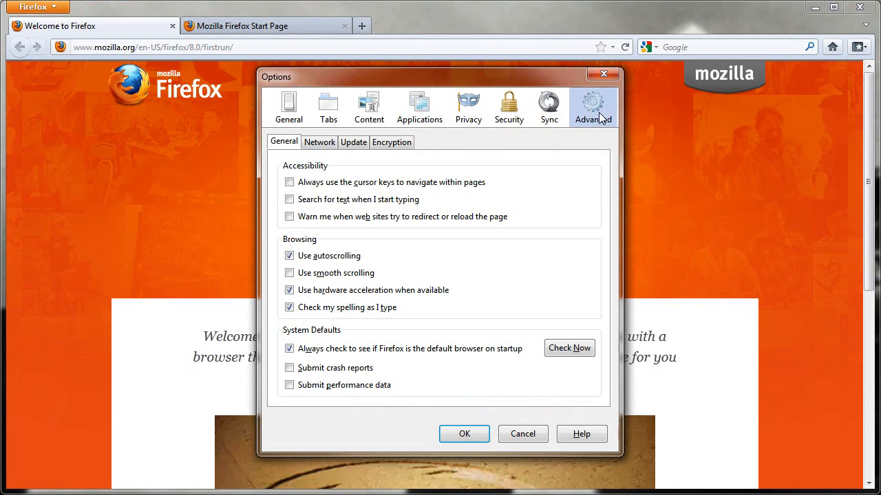
{"action": "left_click", "coordinate": [321, 145]}
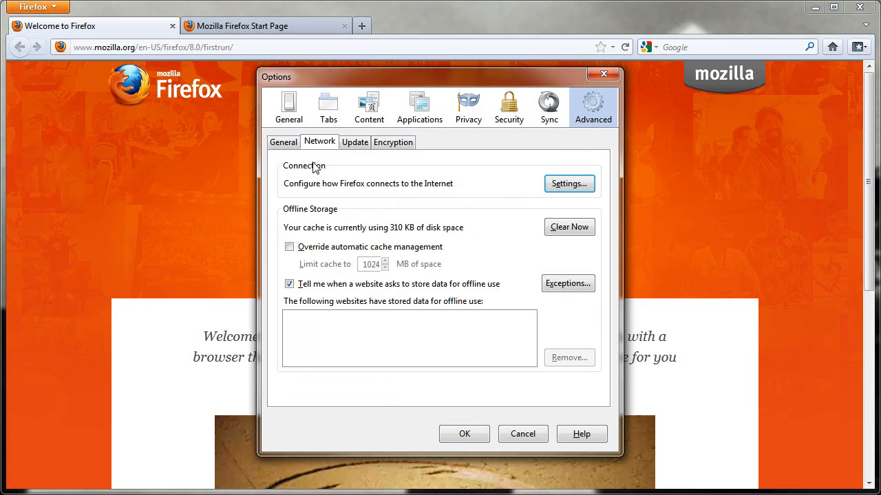
{"action": "left_click", "coordinate": [308, 249]}
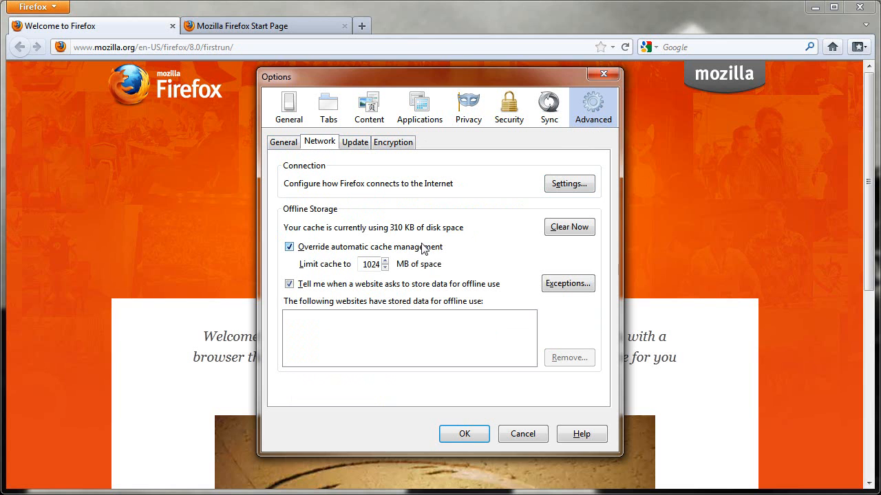
{"action": "left_click_drag", "start_coordinate": [362, 264], "coordinate": [385, 266]}
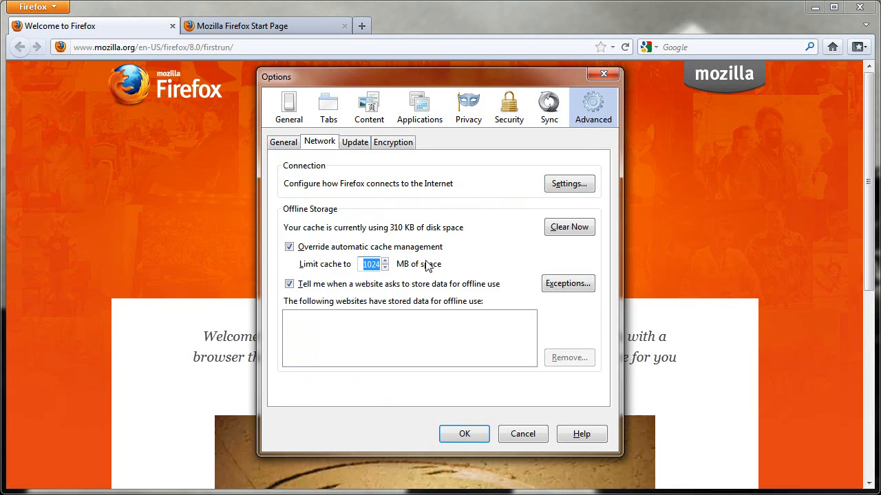
{"action": "type", "text": "75"}
{"action": "left_click_drag", "start_coordinate": [365, 265], "coordinate": [402, 262]}
{"action": "left_click", "coordinate": [365, 264]}
{"action": "left_click", "coordinate": [460, 433]}
- Close the Mozilla Firefox Start Page tab and load pcmech.com in the remaining tab
{"action": "left_click", "coordinate": [339, 25]}
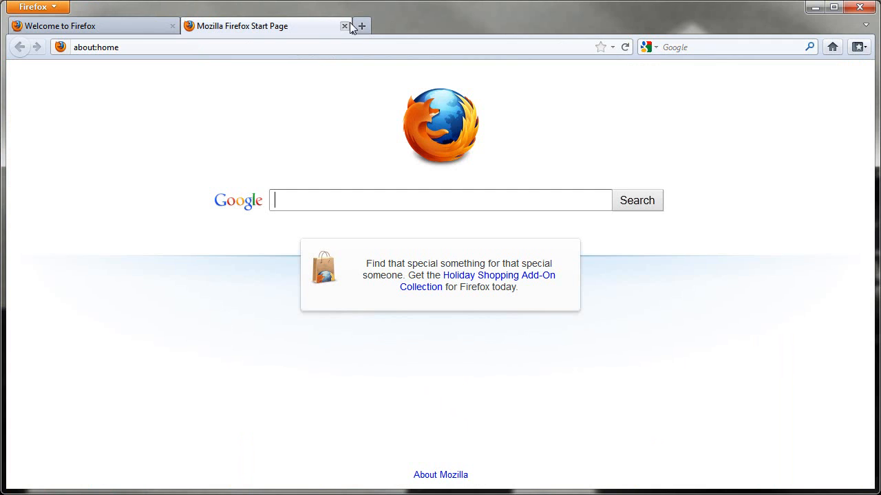
{"action": "left_click", "coordinate": [345, 27]}
{"action": "left_click", "coordinate": [243, 44]}
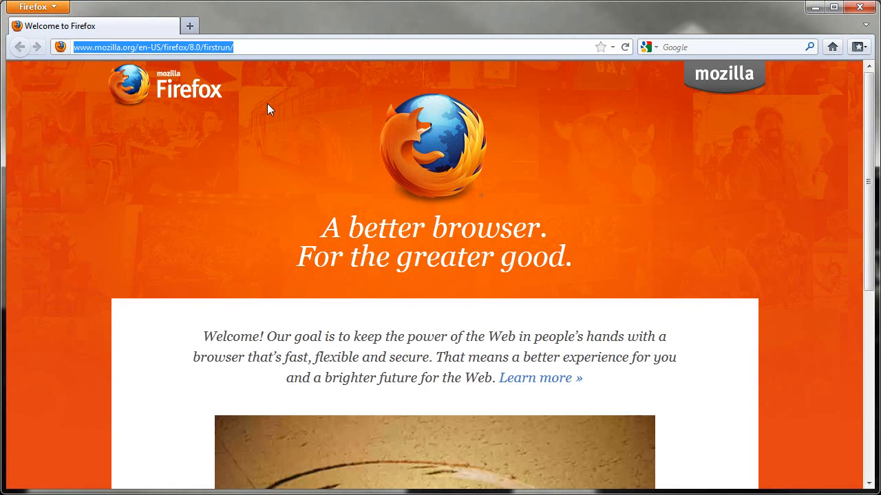
{"action": "type", "text": "pcmech.com"}
{"action": "key", "text": "Return"}
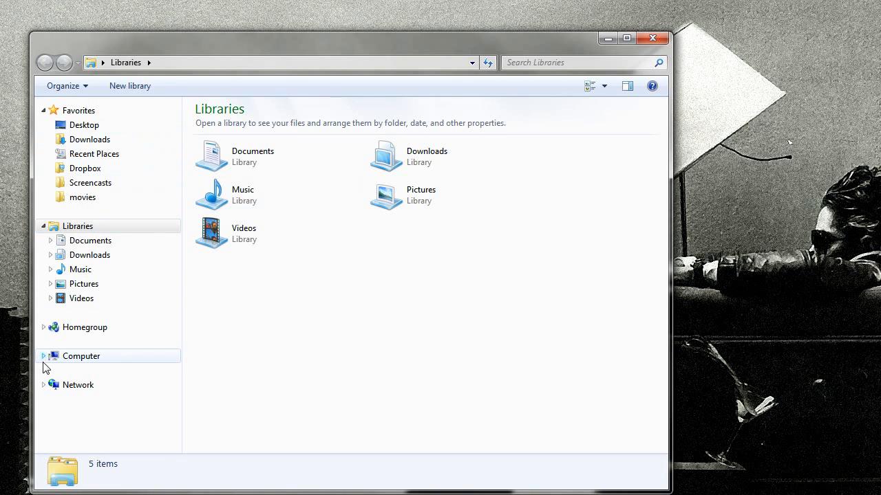
- Check the free space on RAMDISK (K:), examine the firefox profile's Cache folder, and minimize the Explorer window
{"action": "left_click", "coordinate": [70, 361]}
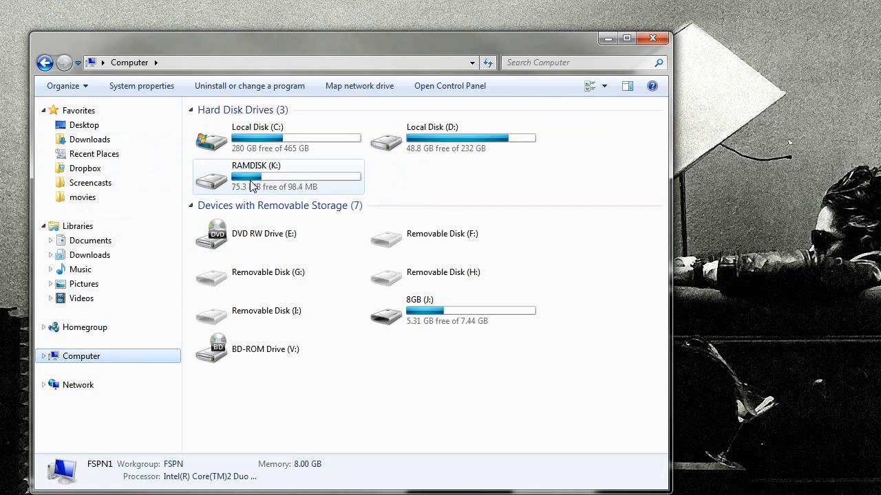
{"action": "left_click", "coordinate": [251, 186]}
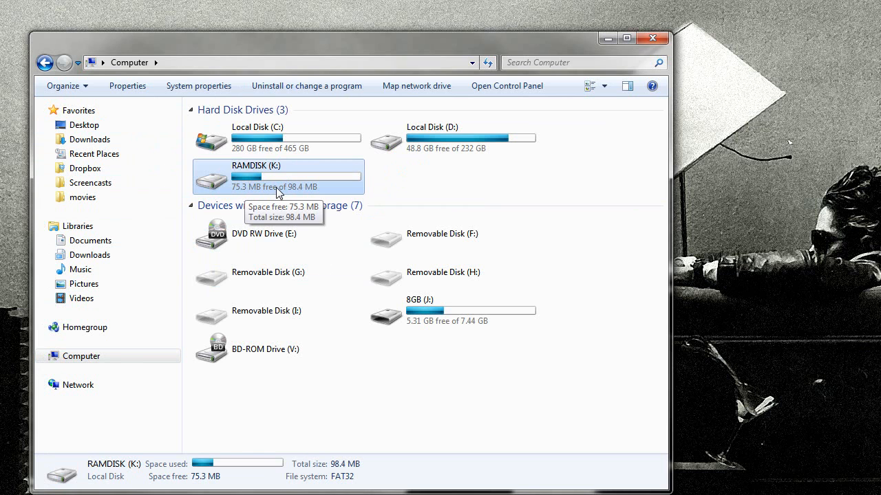
{"action": "double_click", "coordinate": [278, 192]}
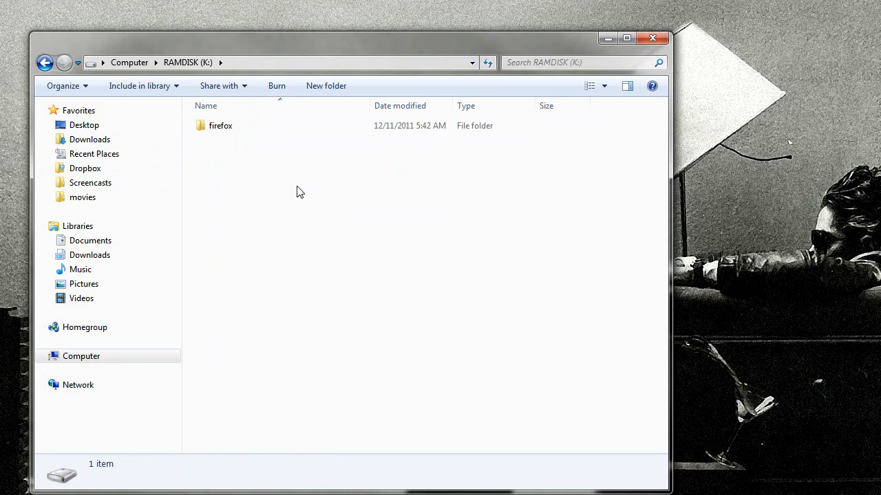
{"action": "left_click", "coordinate": [223, 129]}
{"action": "double_click", "coordinate": [223, 129]}
{"action": "double_click", "coordinate": [219, 141]}
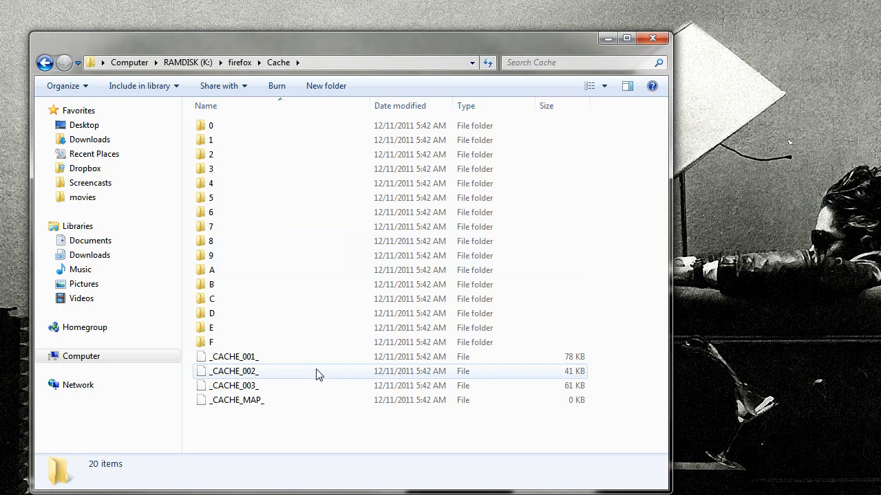
{"action": "left_click", "coordinate": [44, 63]}
{"action": "left_click", "coordinate": [44, 63]}
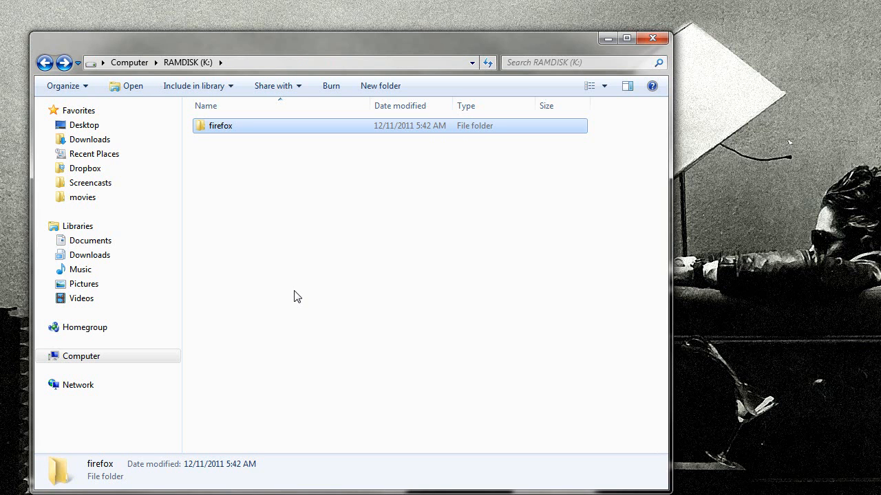
{"action": "left_click", "coordinate": [608, 38]}
- Switch to the Dataram RAMDisk Configuration Utility, show its load and save settings, and exit Firefox
{"action": "left_click", "coordinate": [215, 494]}
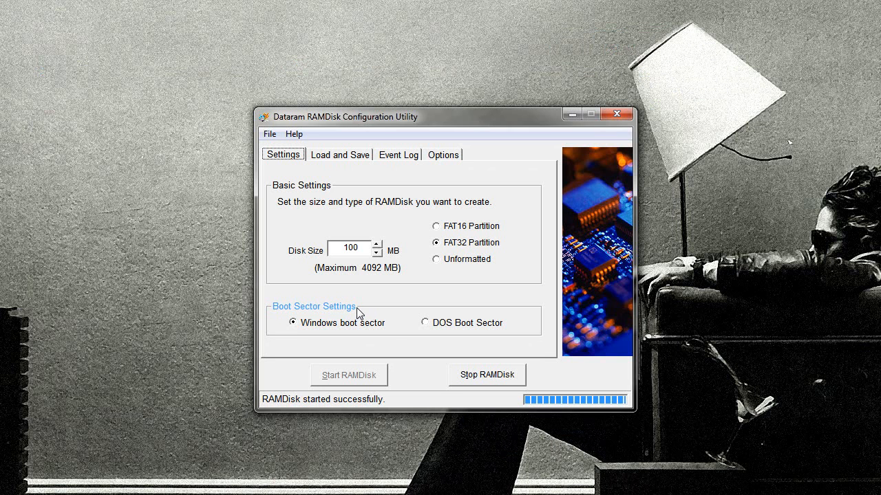
{"action": "left_click", "coordinate": [335, 156]}
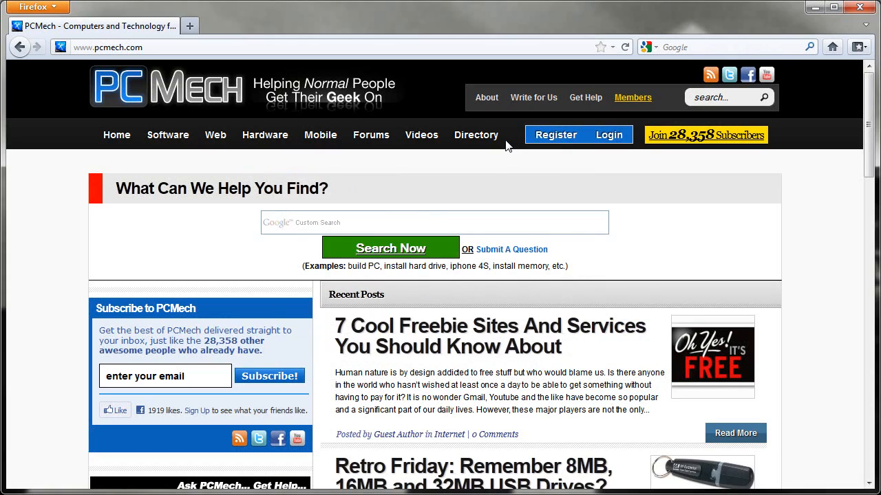
{"action": "left_click", "coordinate": [41, 7]}
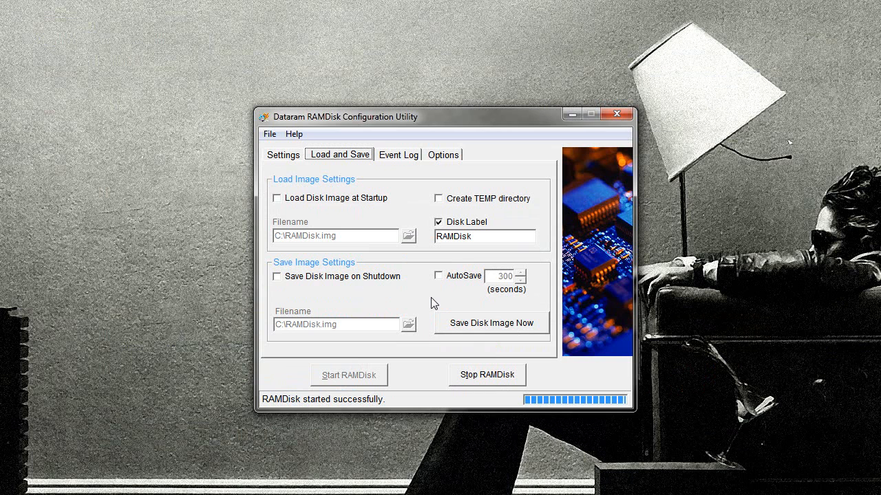
- Save the current RAM disk image to C:\RAMDisk.img
{"action": "left_click", "coordinate": [441, 320]}
{"action": "left_click_drag", "start_coordinate": [73, 46], "coordinate": [310, 115]}
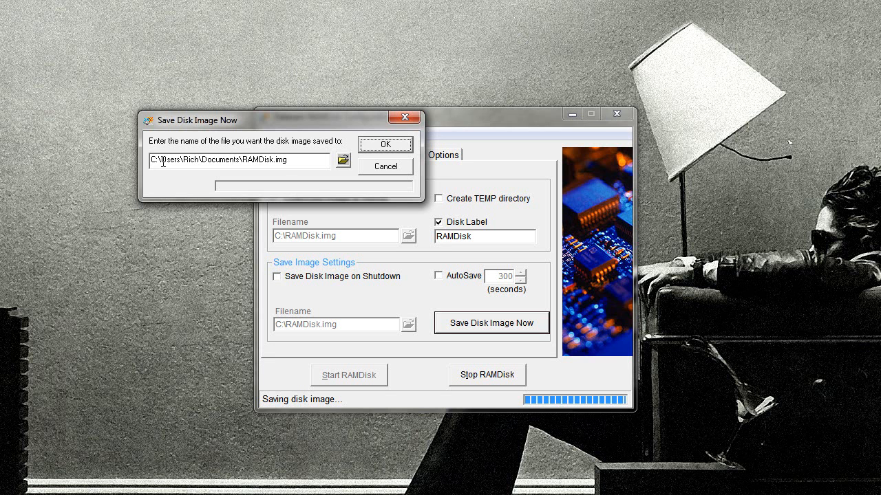
{"action": "left_click_drag", "start_coordinate": [163, 163], "coordinate": [239, 160]}
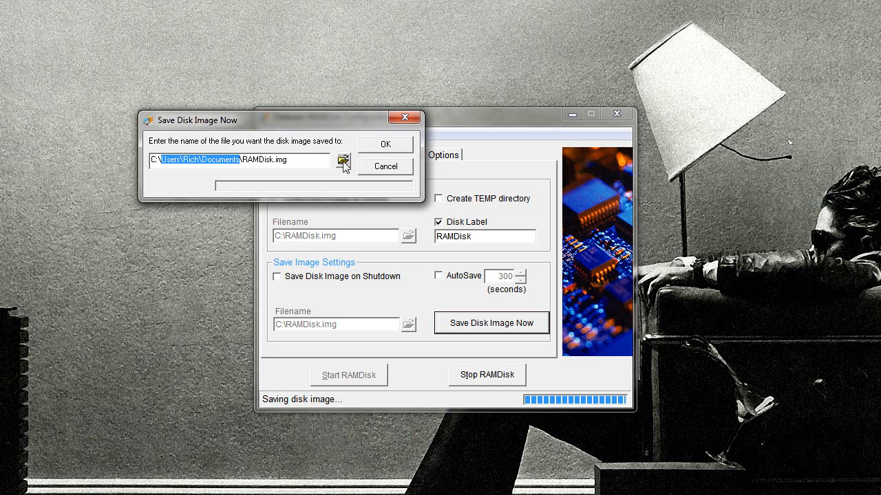
{"action": "key", "text": "Delete"}
{"action": "key", "text": "Delete"}
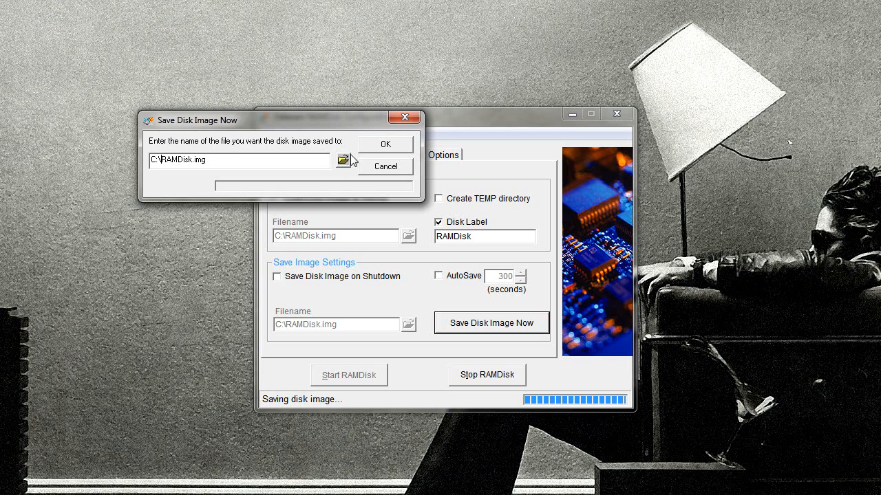
{"action": "left_click", "coordinate": [385, 145]}
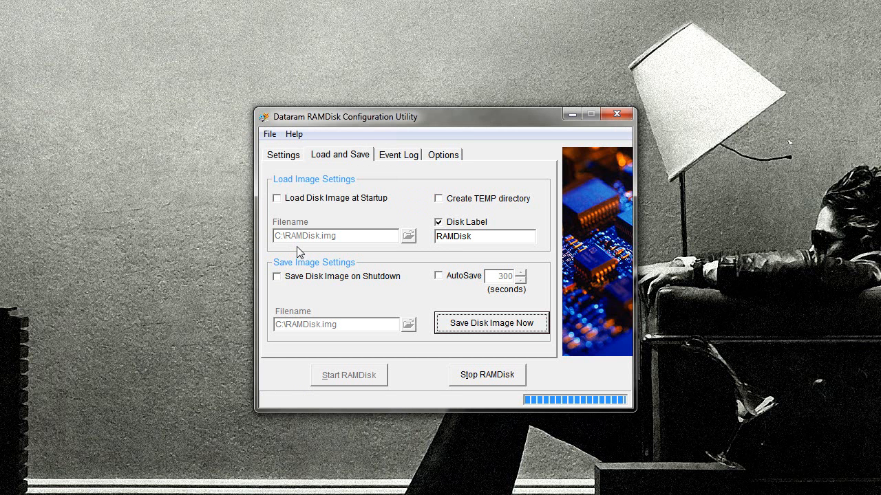
- Enable loading the disk image at startup and saving it on shutdown, both using C:\RAMDisk.img
{"action": "left_click", "coordinate": [307, 198]}
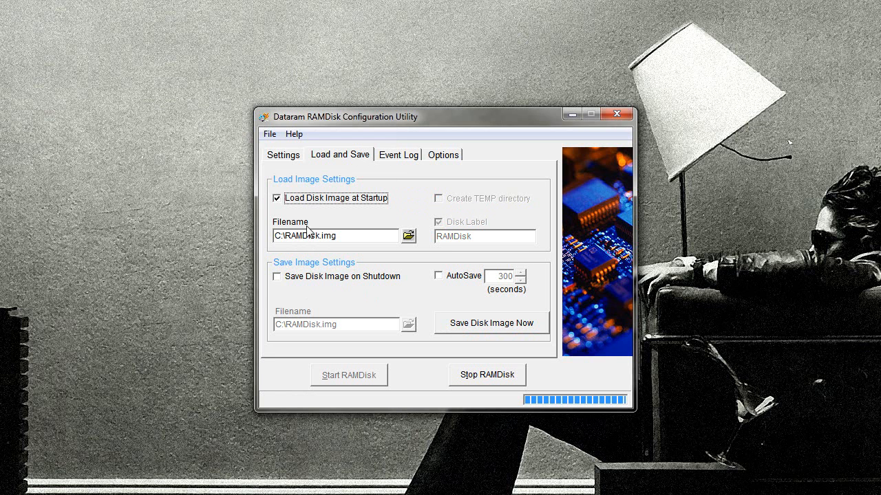
{"action": "left_click", "coordinate": [315, 278]}
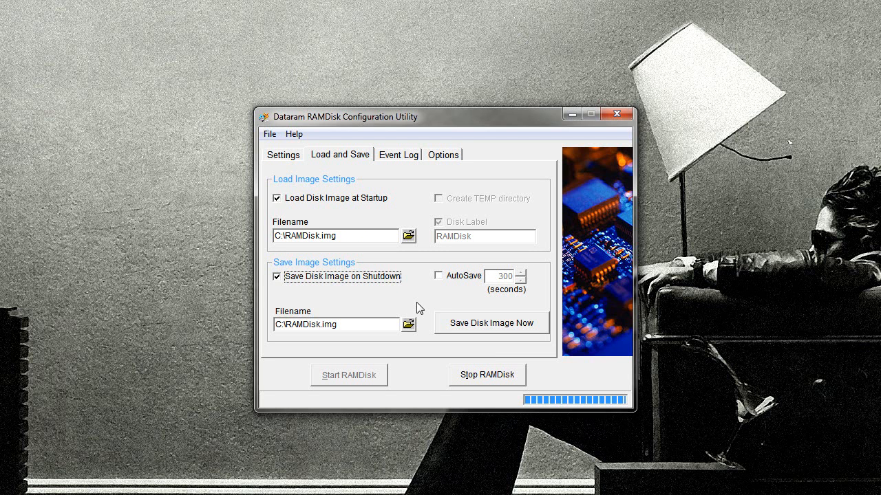
{"action": "left_click_drag", "start_coordinate": [346, 237], "coordinate": [275, 237]}
{"action": "left_click", "coordinate": [337, 237]}
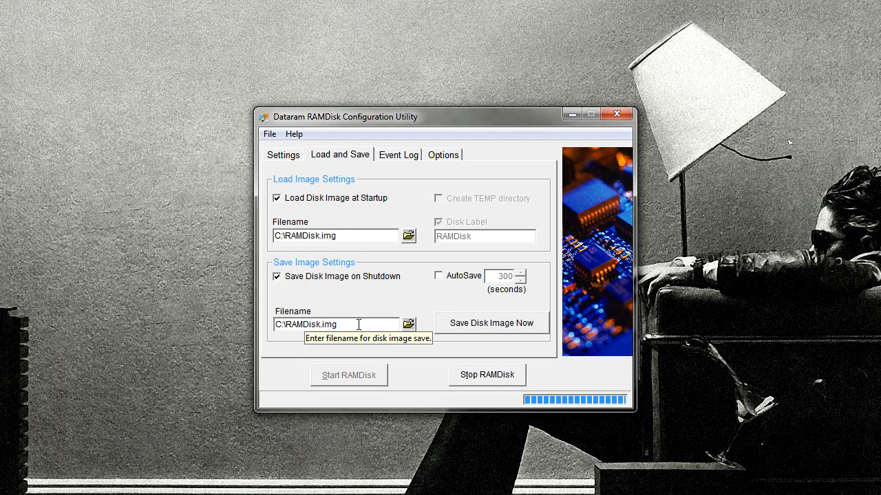
- Examine the firefox folder on RAMDISK (K:) in Explorer and close the Explorer window
{"action": "left_click", "coordinate": [236, 315]}
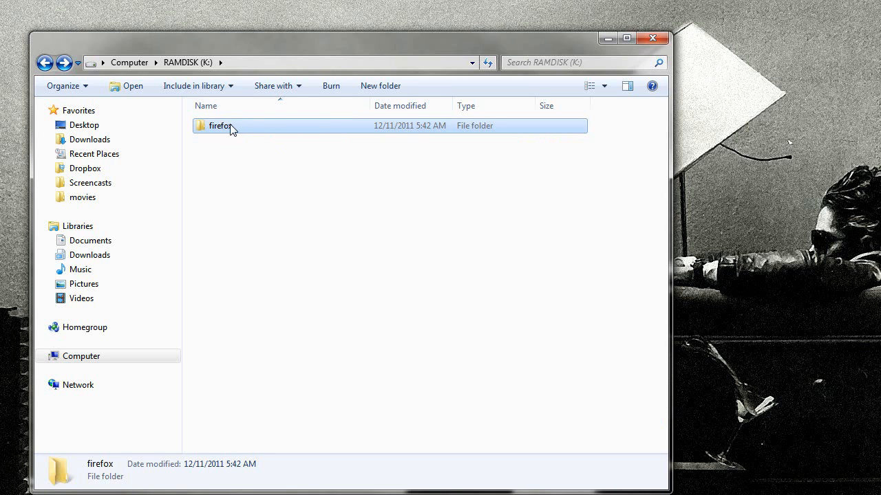
{"action": "double_click", "coordinate": [239, 125]}
{"action": "left_click", "coordinate": [652, 37]}
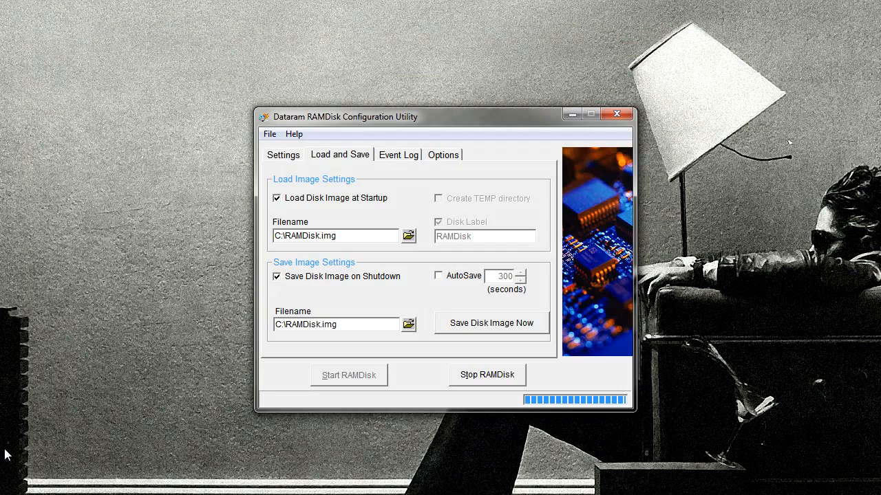
- Start Firefox with the ramdisk profile and dismiss the performance-reporting request without answering it
{"action": "left_click", "coordinate": [571, 114]}
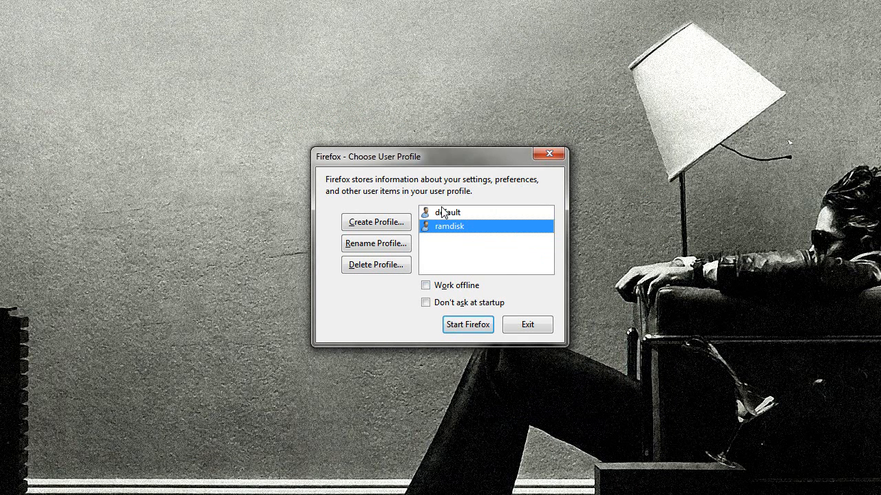
{"action": "left_click", "coordinate": [439, 305]}
{"action": "left_click", "coordinate": [459, 306]}
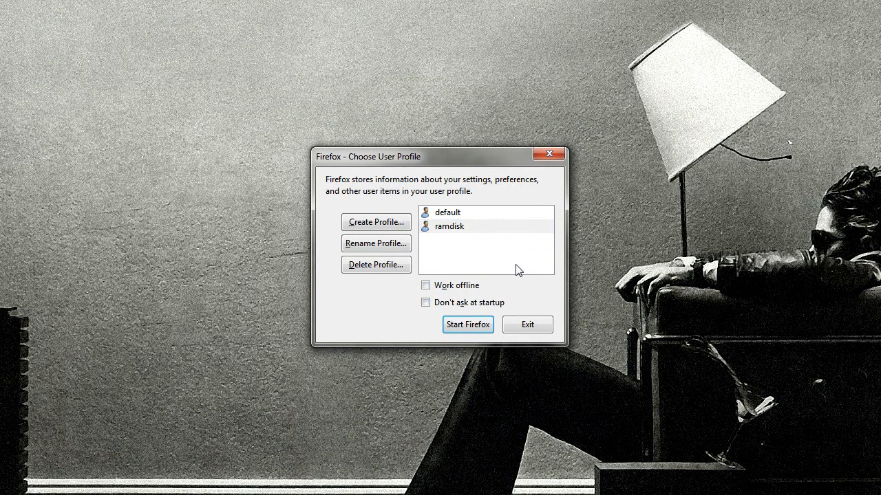
{"action": "left_click", "coordinate": [448, 230]}
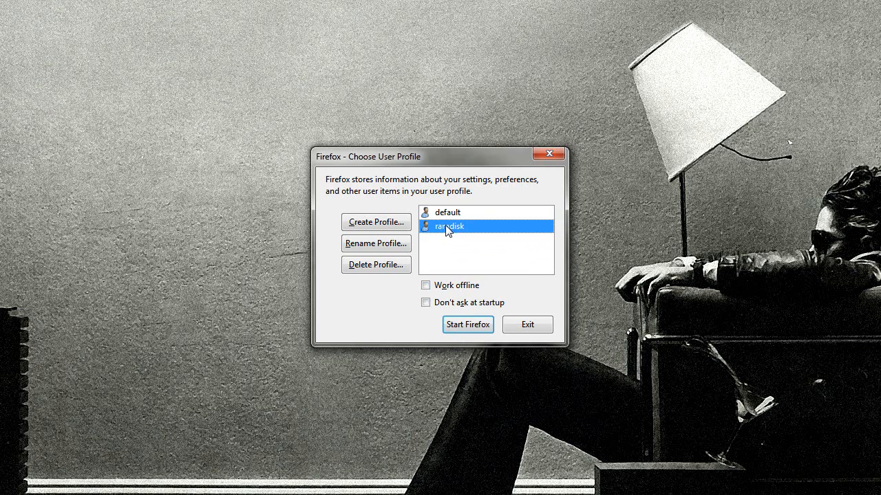
{"action": "double_click", "coordinate": [446, 229]}
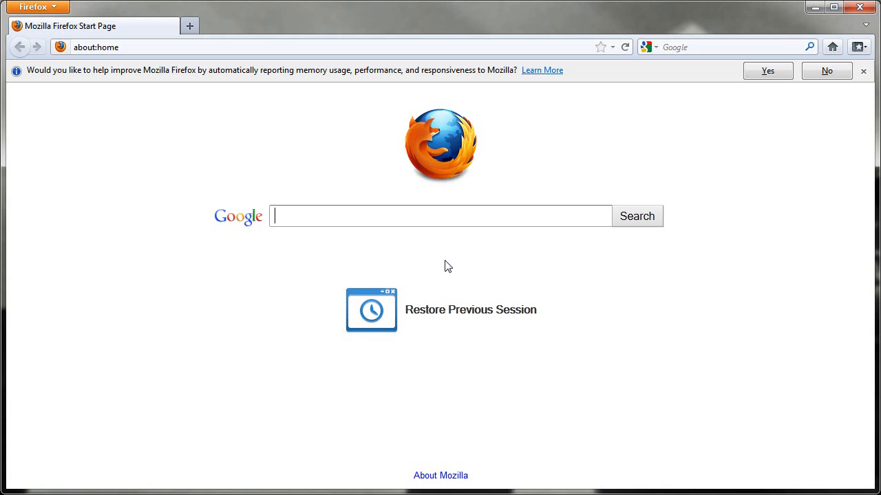
{"action": "left_click", "coordinate": [863, 71]}
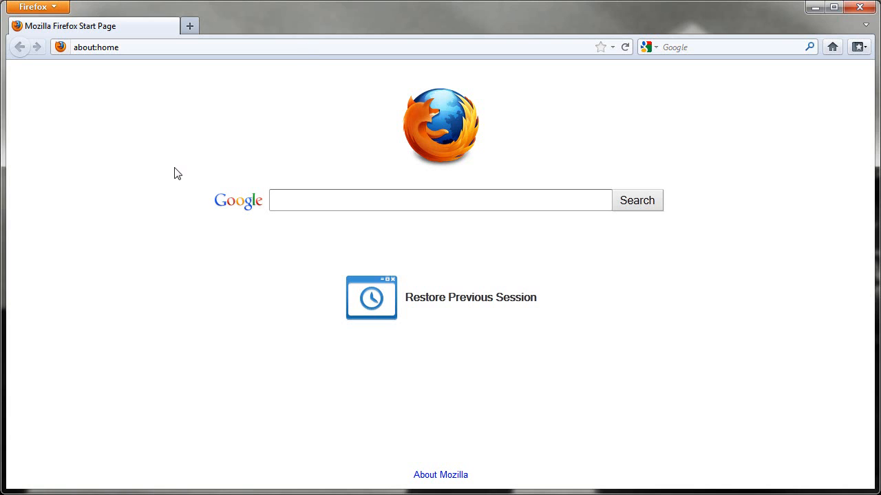
- Minimize Firefox, switch to the Dataram RAMDisk Configuration Utility, and exit it with the current RAMDisk settings saved
{"action": "left_click", "coordinate": [815, 7]}
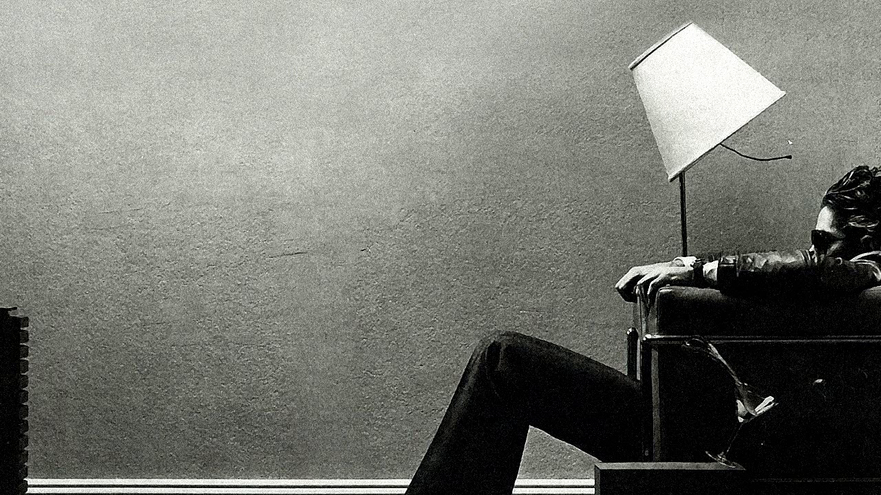
{"action": "left_click", "coordinate": [213, 494]}
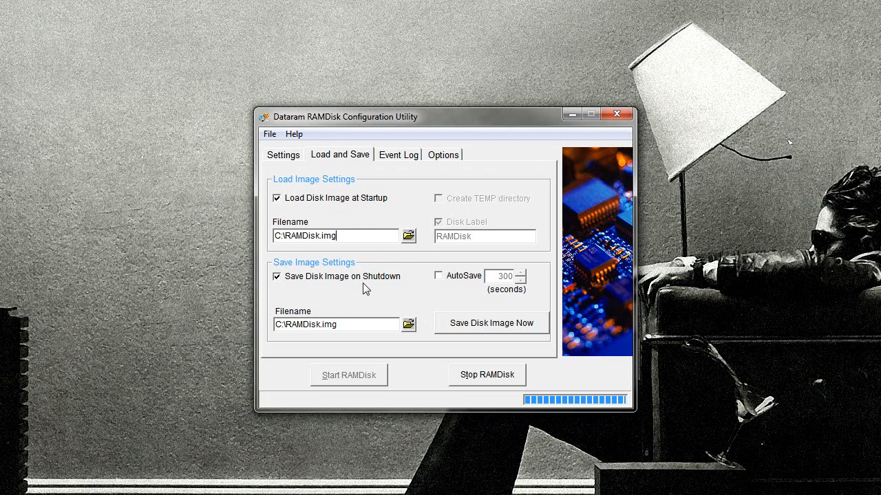
{"action": "left_click", "coordinate": [617, 114]}
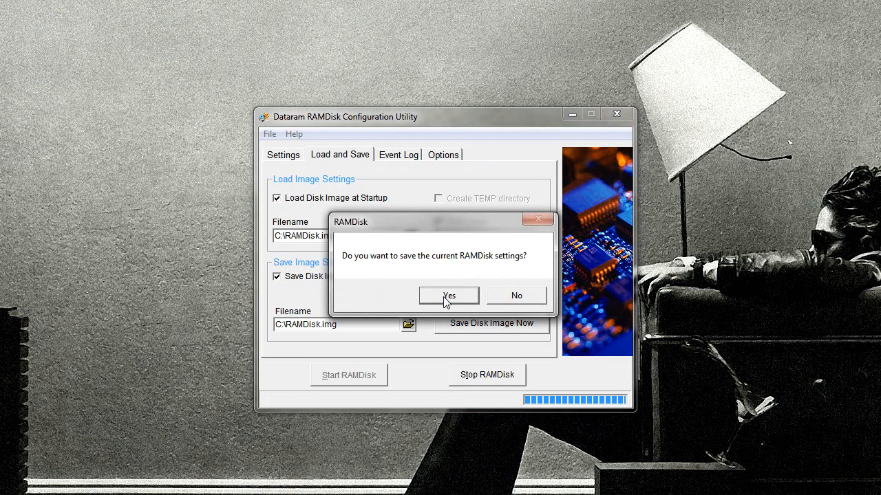
{"action": "left_click", "coordinate": [446, 297]}
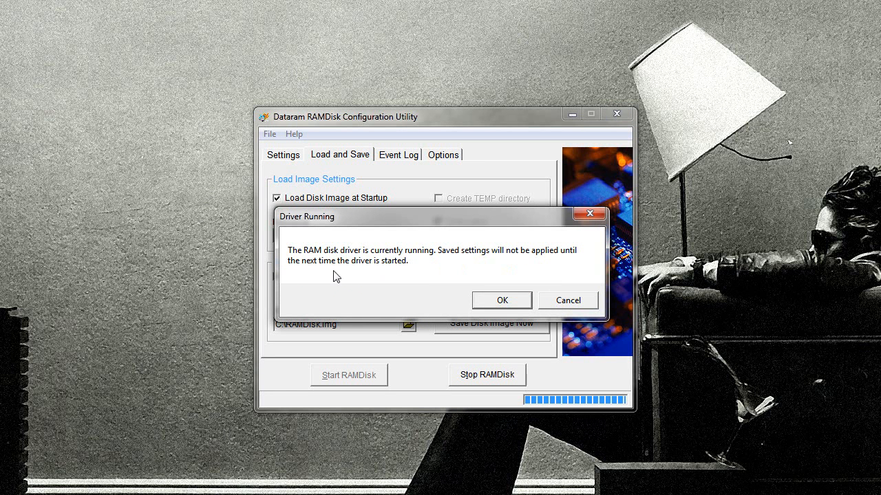
{"action": "left_click", "coordinate": [506, 302]}
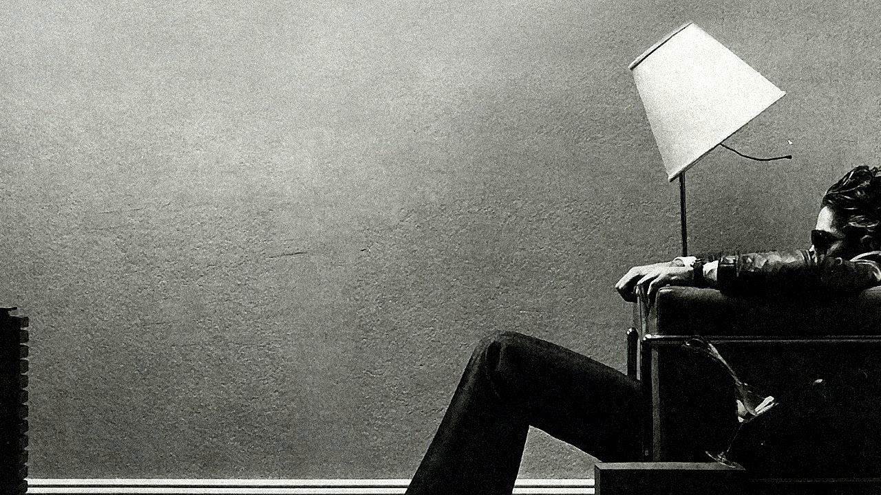